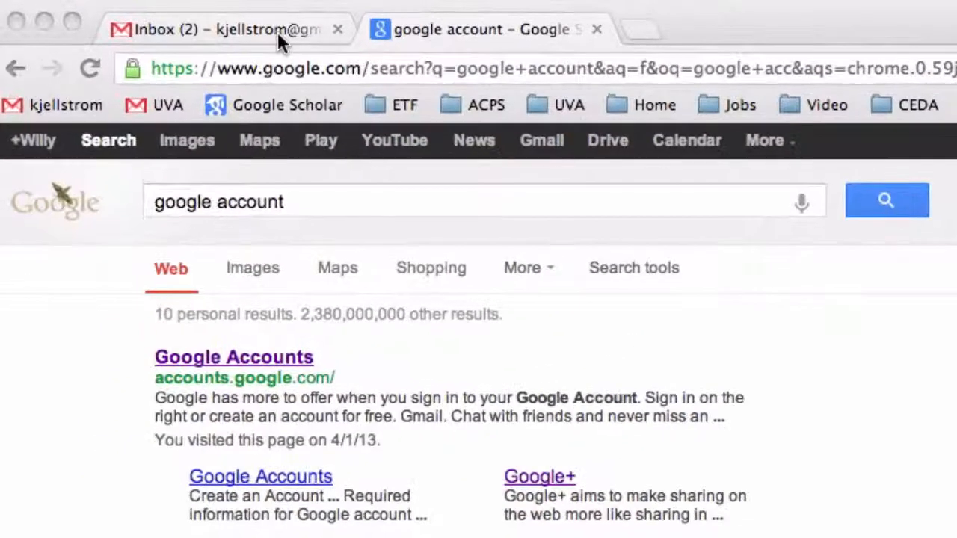
Go from the Gmail inbox to Google Drive and create a new form
click(277, 32)
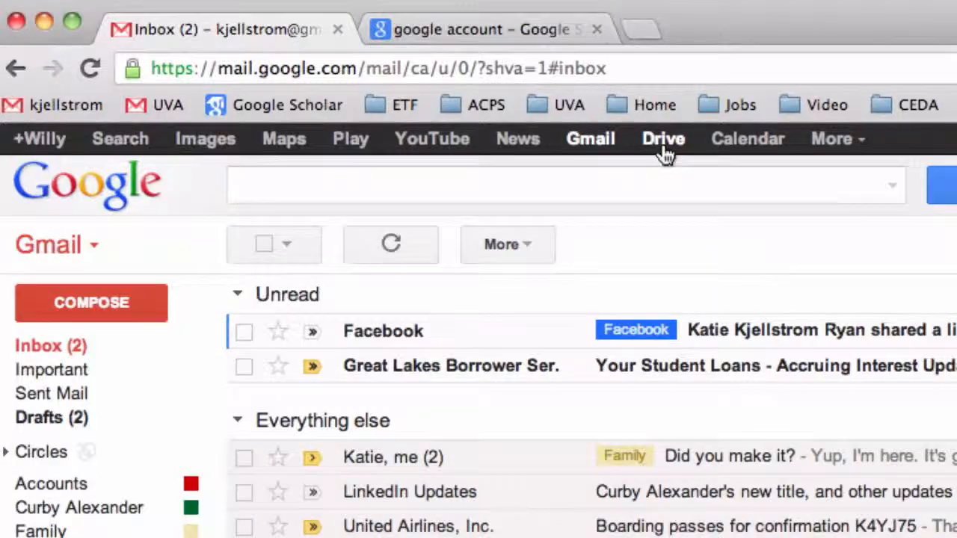
click(665, 154)
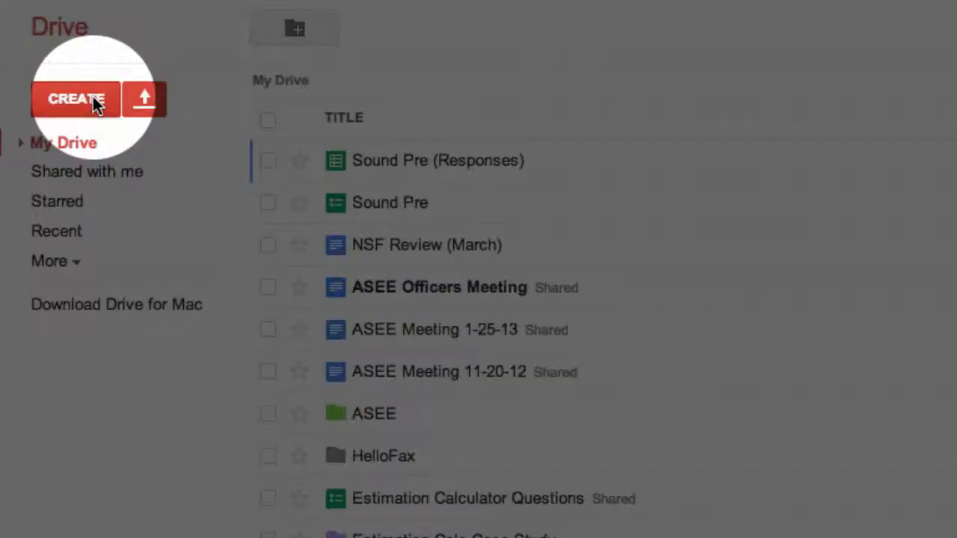
click(95, 103)
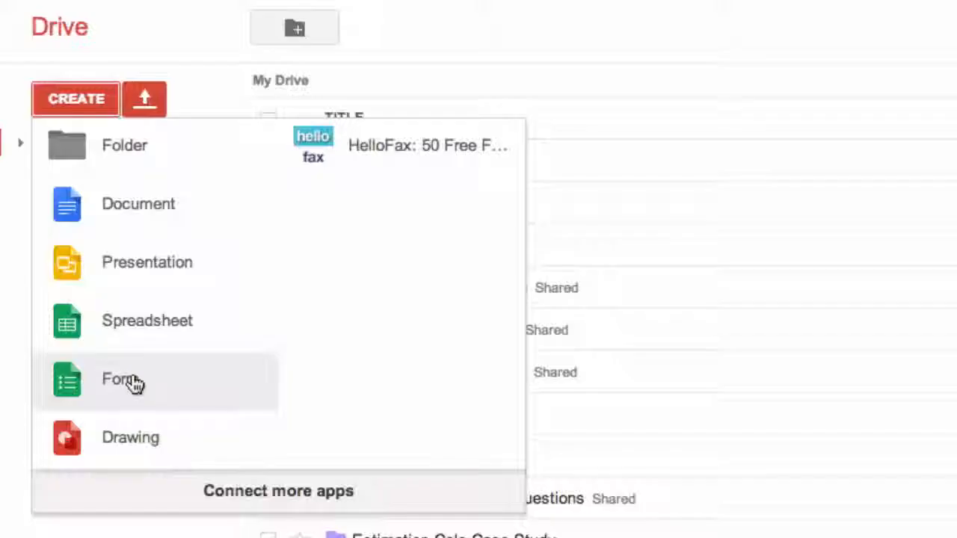
click(133, 381)
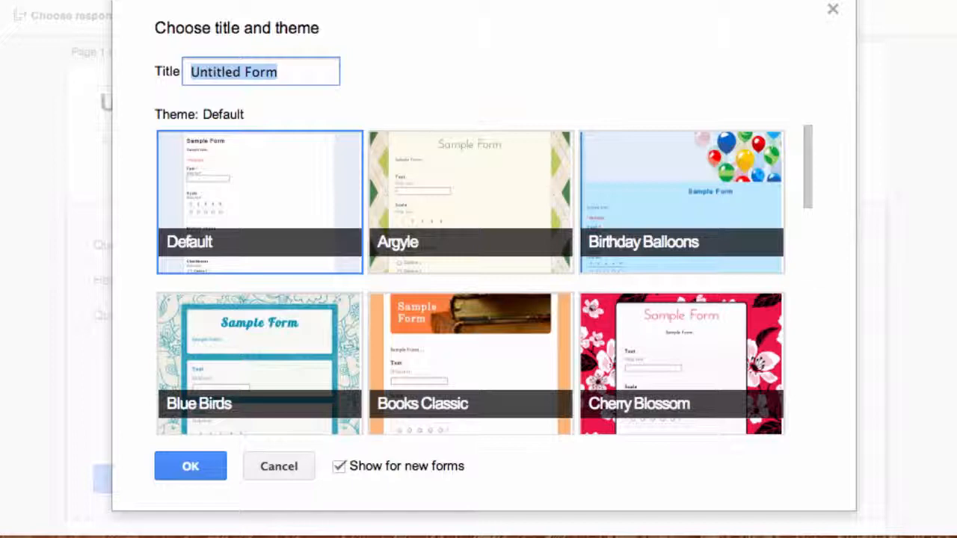
Title the new form "Sample" and apply the Default theme
text(Sample)
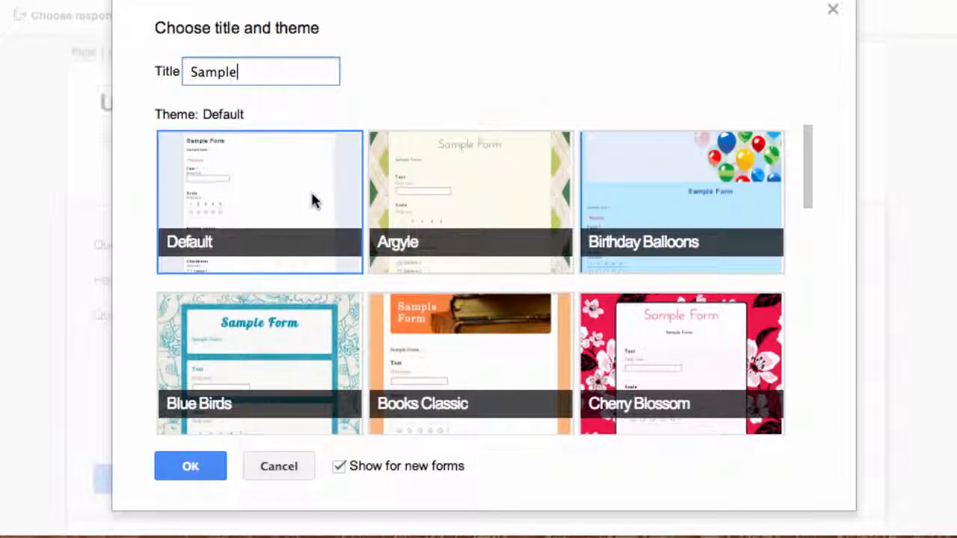
click(312, 195)
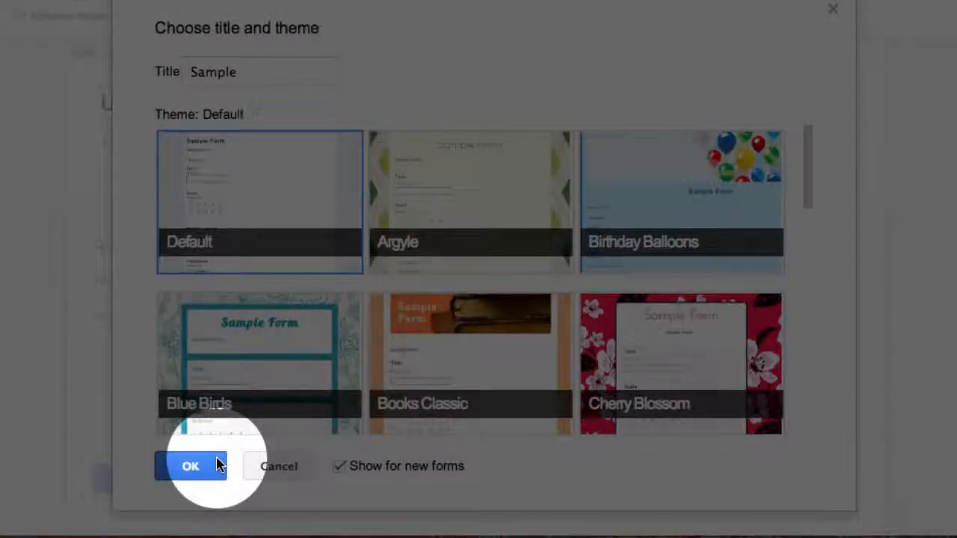
click(216, 464)
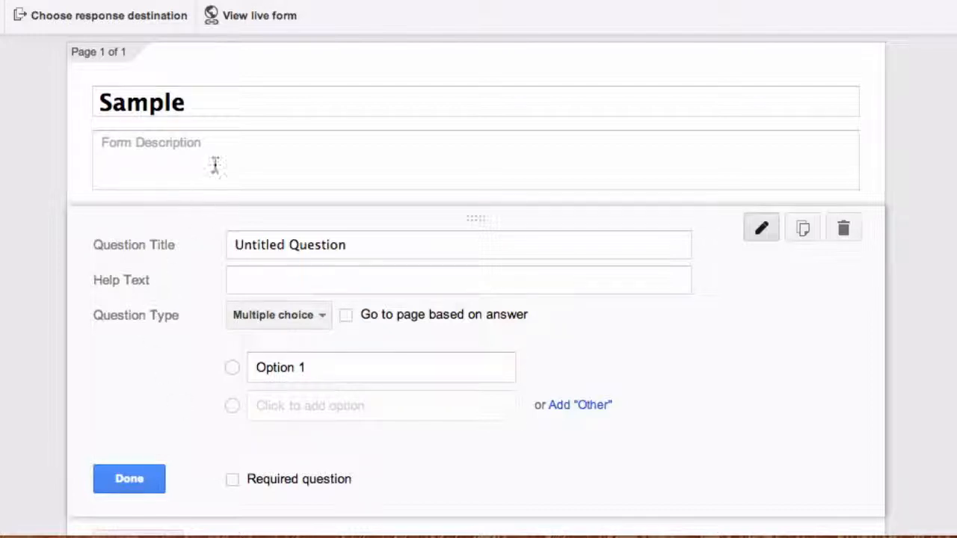
Extend the form's heading to read "Sample Form"
click(249, 108)
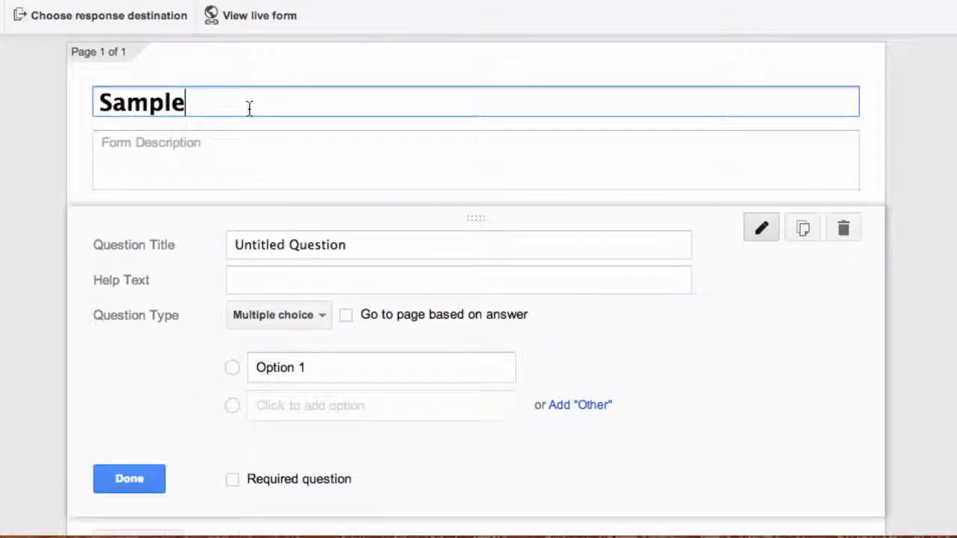
text(for)
key(BackSpace)
key(BackSpace)
key(BackSpace)
text(Form)
Enter the form description "Answer the following questions to the best of your ability."
click(193, 161)
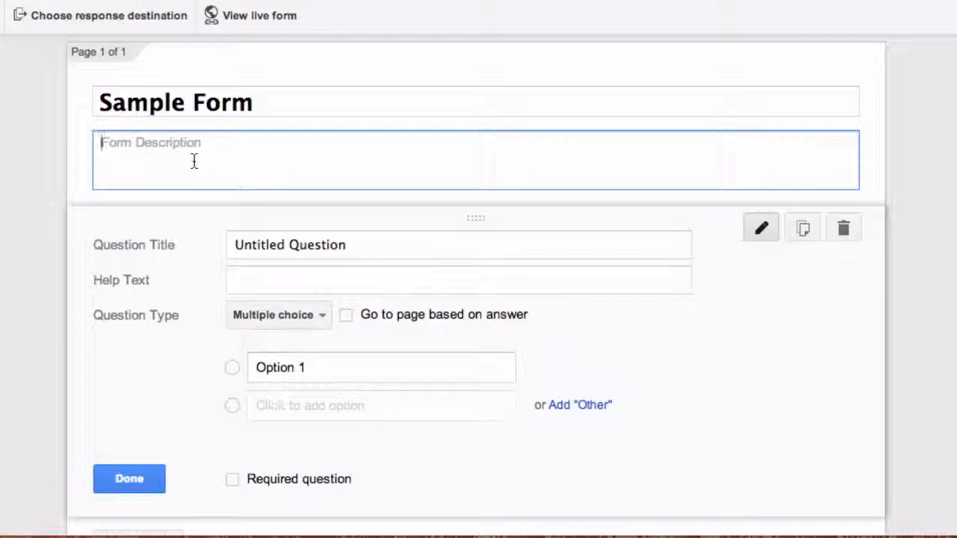
text(Ans)
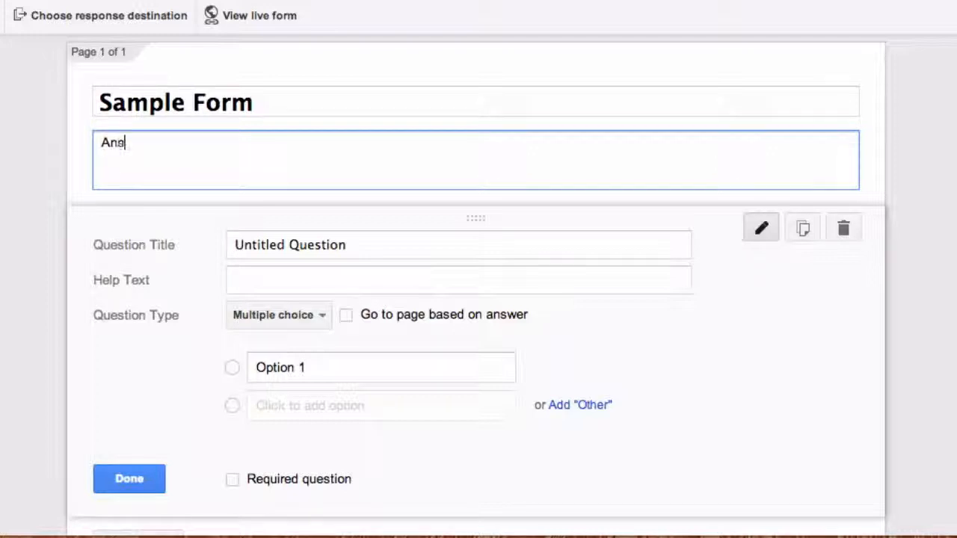
text(wer the followi)
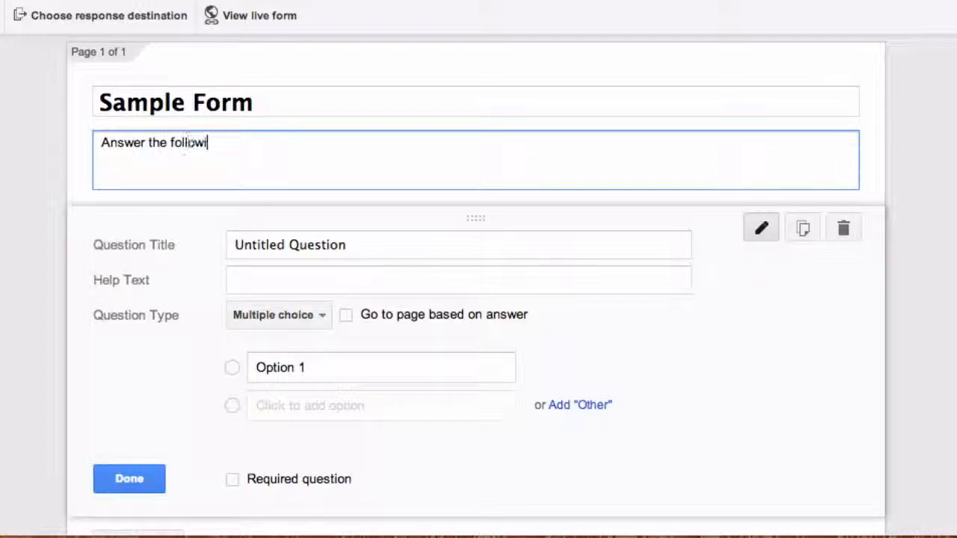
text(ng questions to)
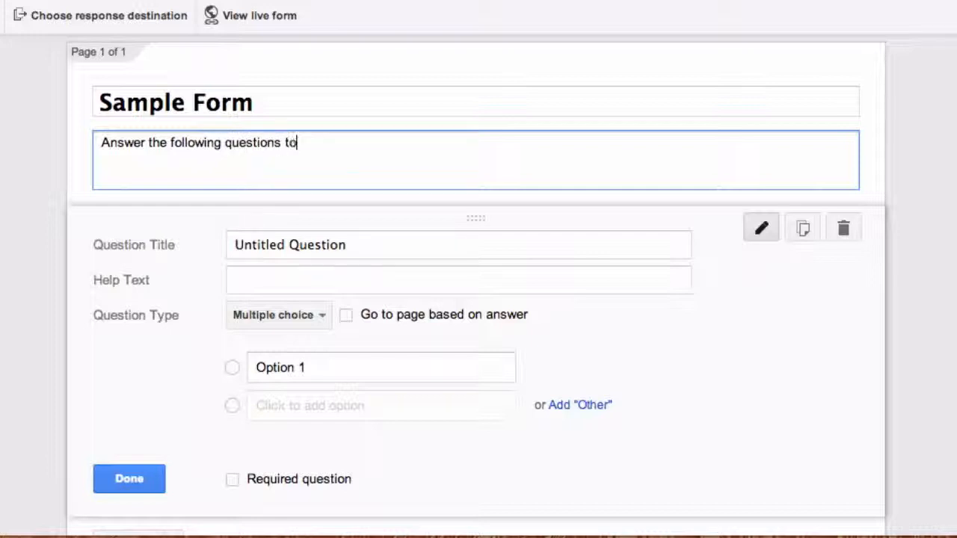
text( the best of your )
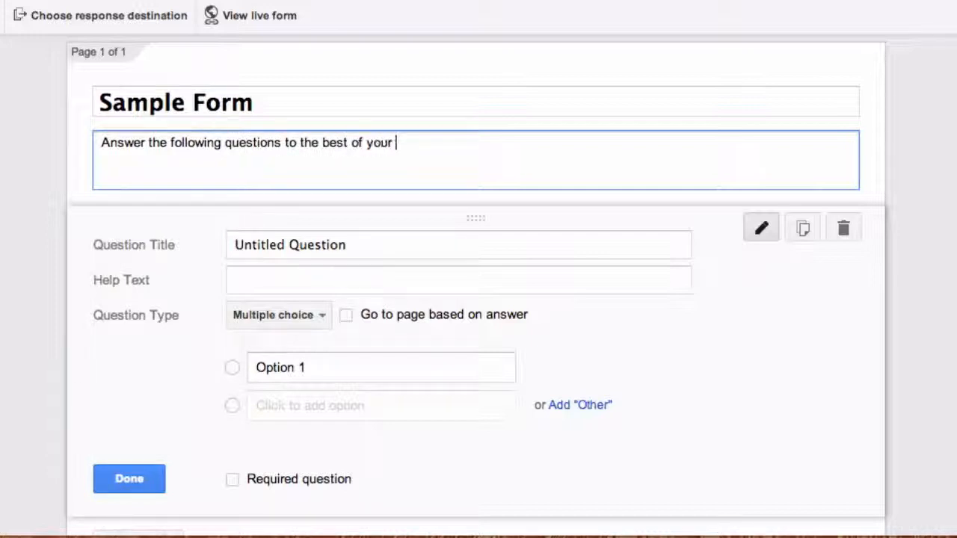
text(ability.)
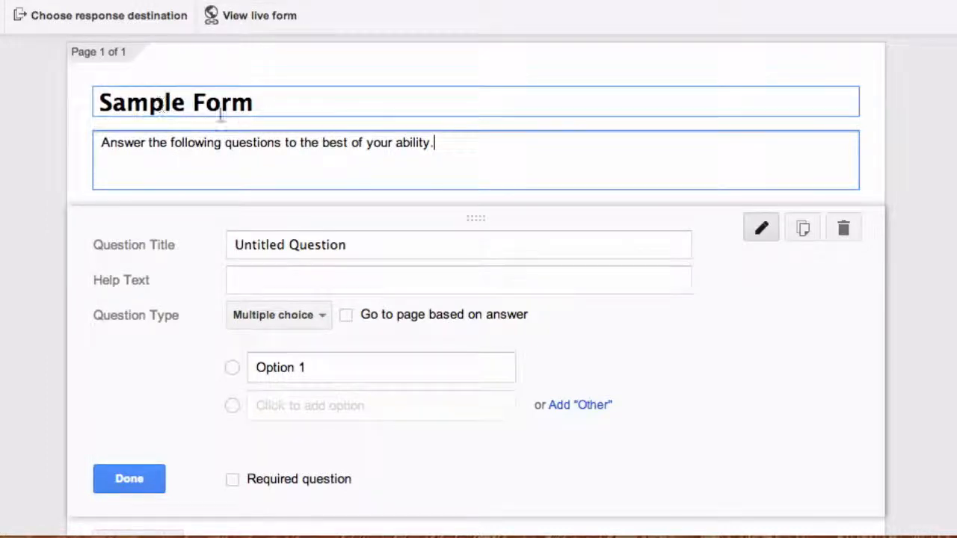
Replace the first question's placeholder title with "What is your name?"
scroll(255, 139, down, 2)
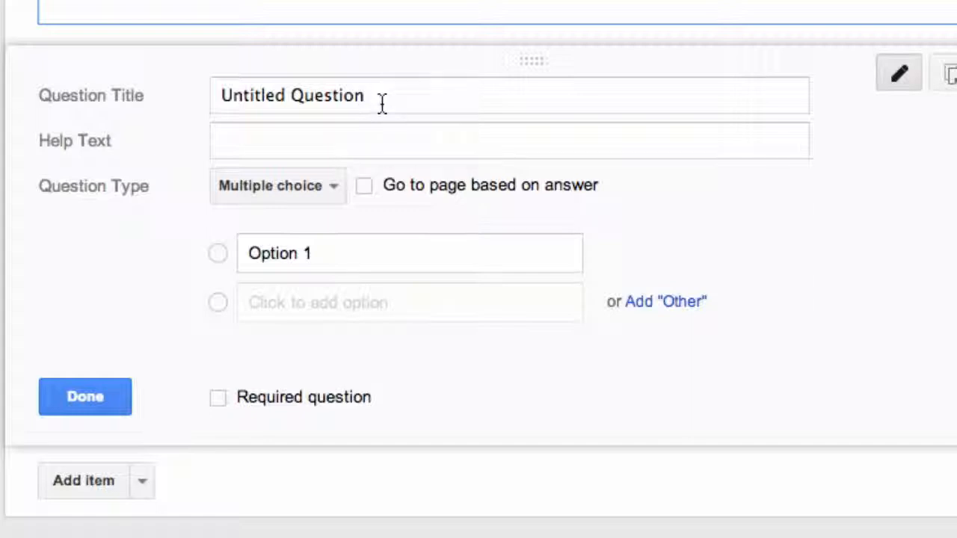
drag(381, 103, 156, 68)
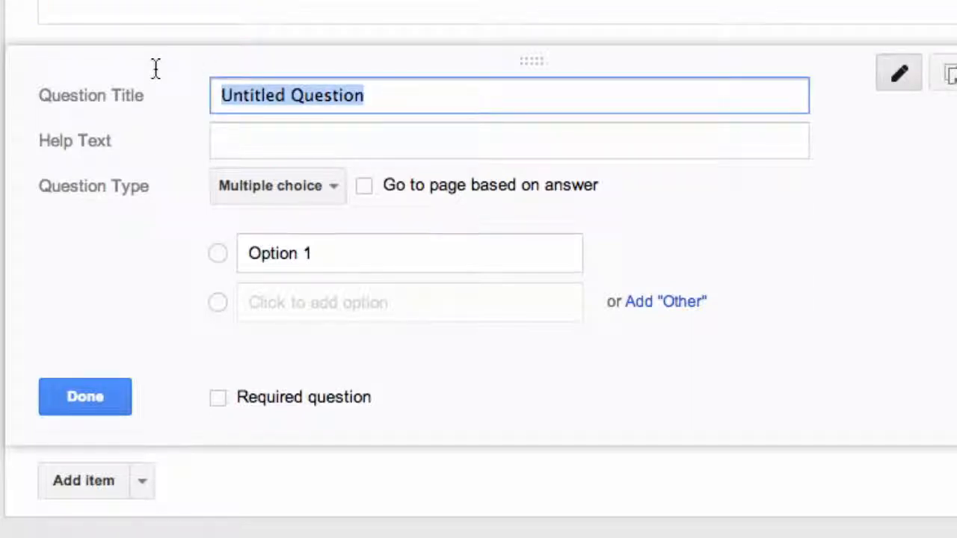
text(What is your )
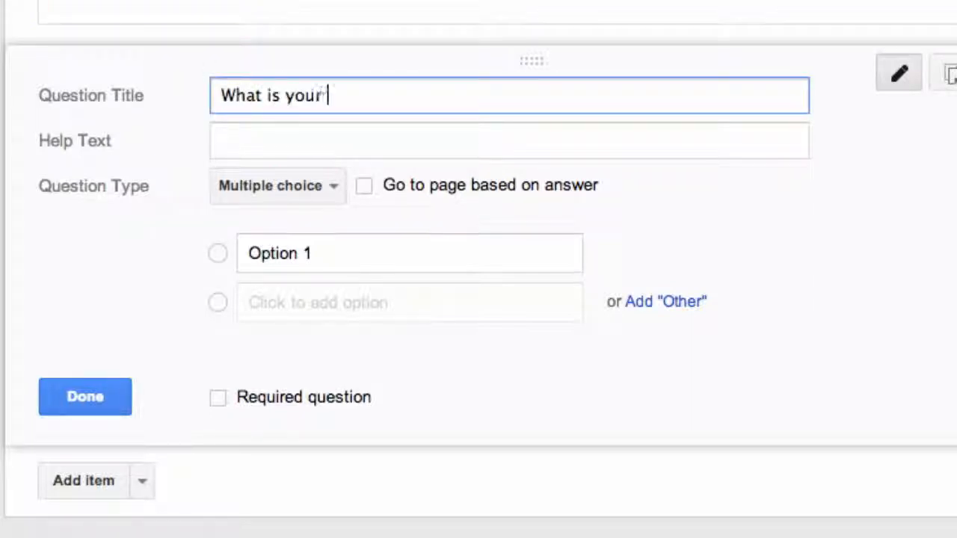
text(name?)
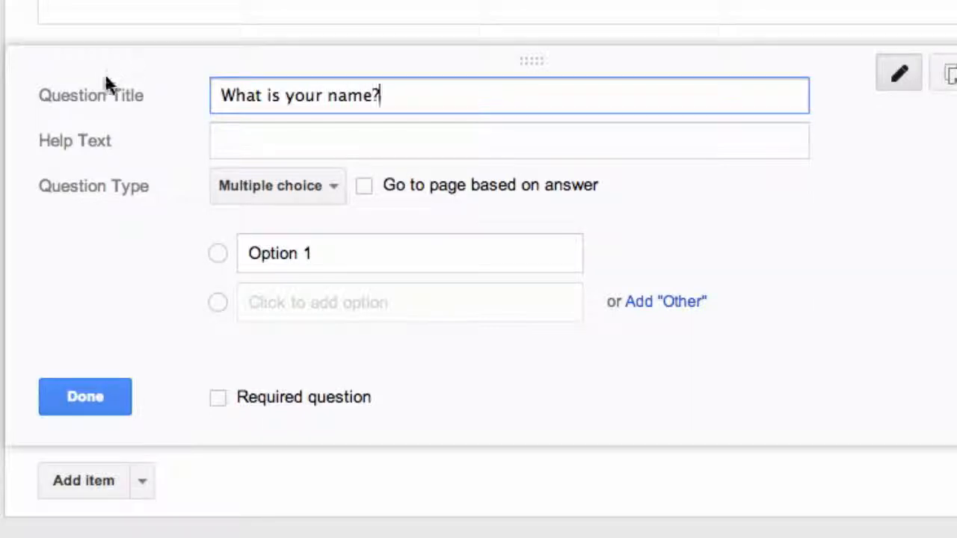
Add the help text "Please include your first and last name." to the name question
click(236, 137)
text(P)
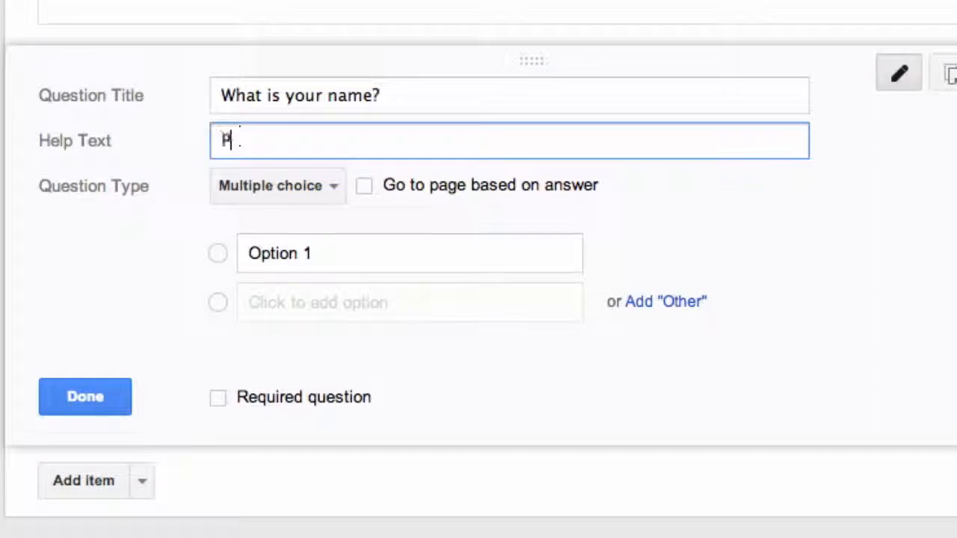
text(lease include )
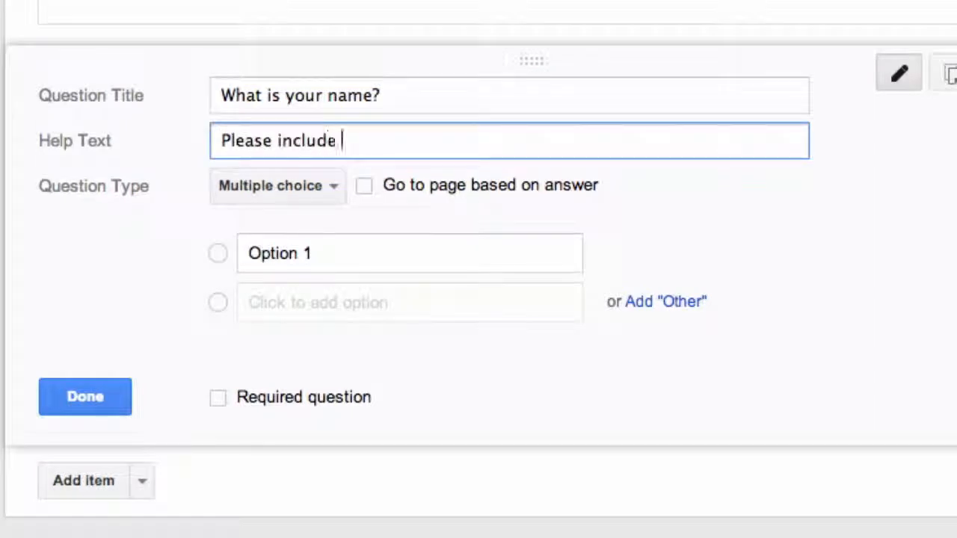
text(your first a)
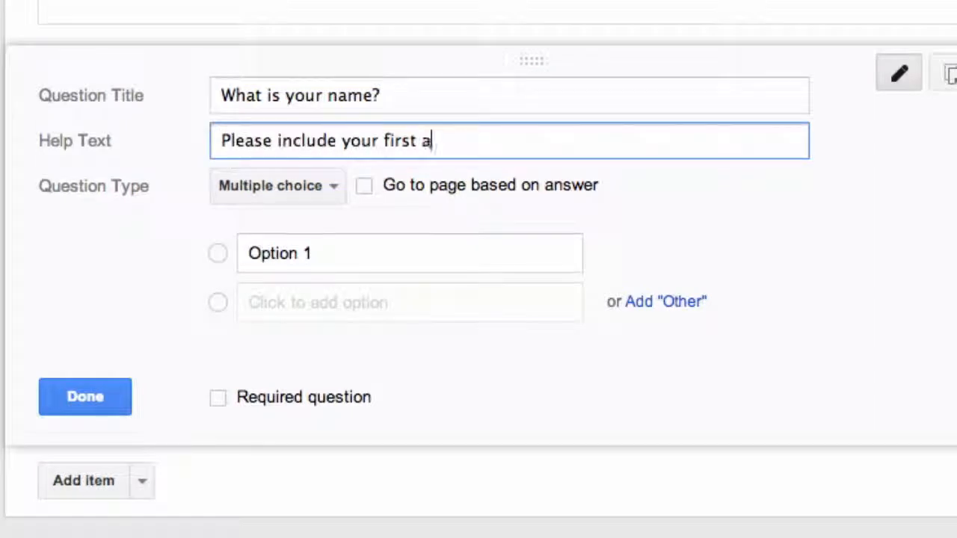
text(nd last name.)
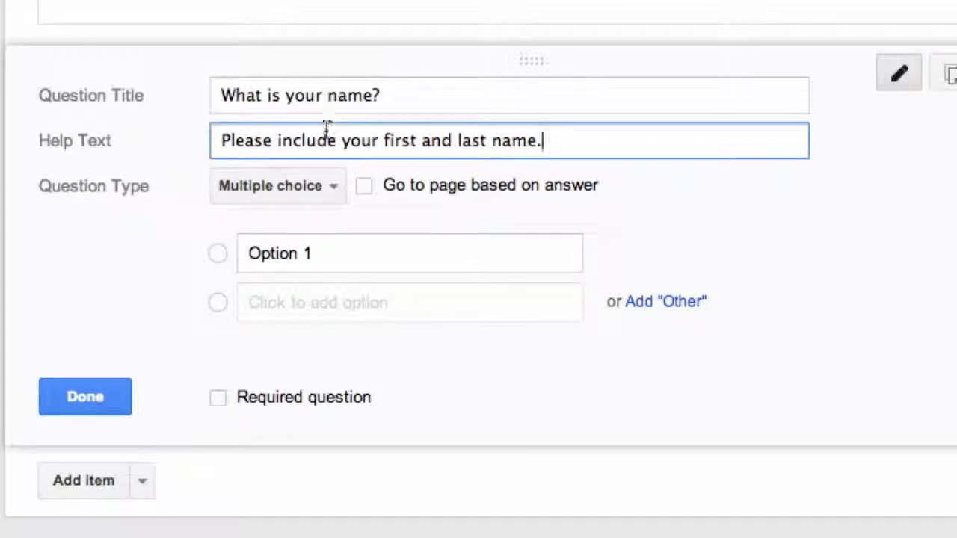
Set the name question to the Text type, make it required, and finish editing it
click(333, 191)
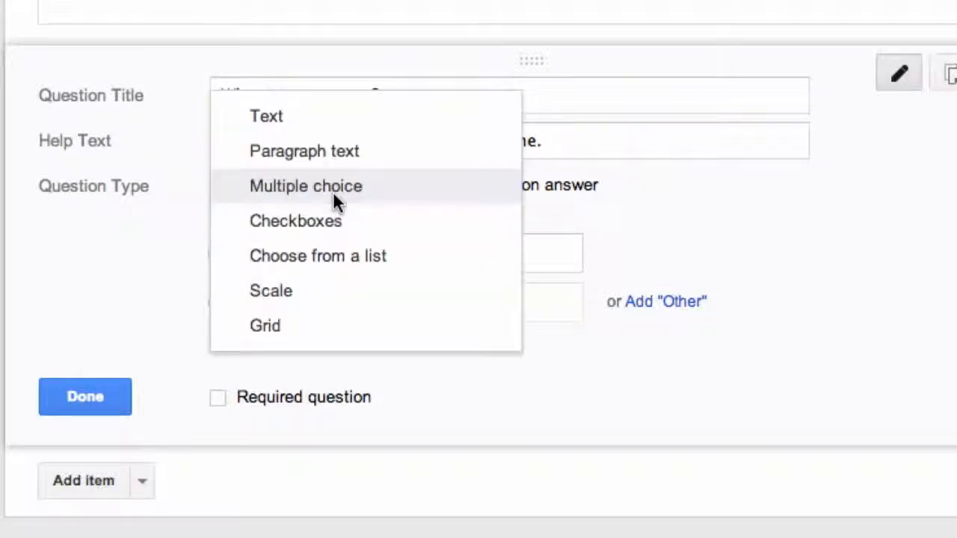
click(312, 127)
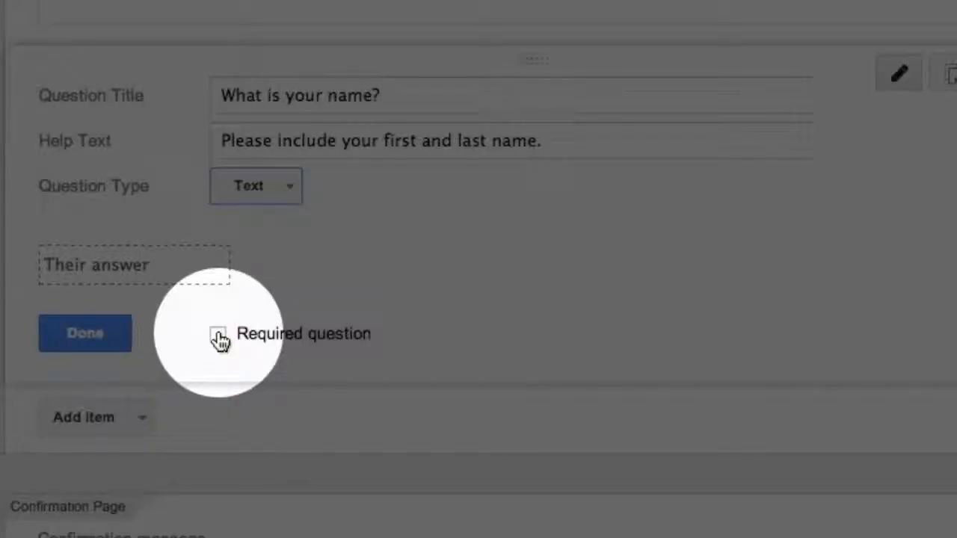
click(218, 336)
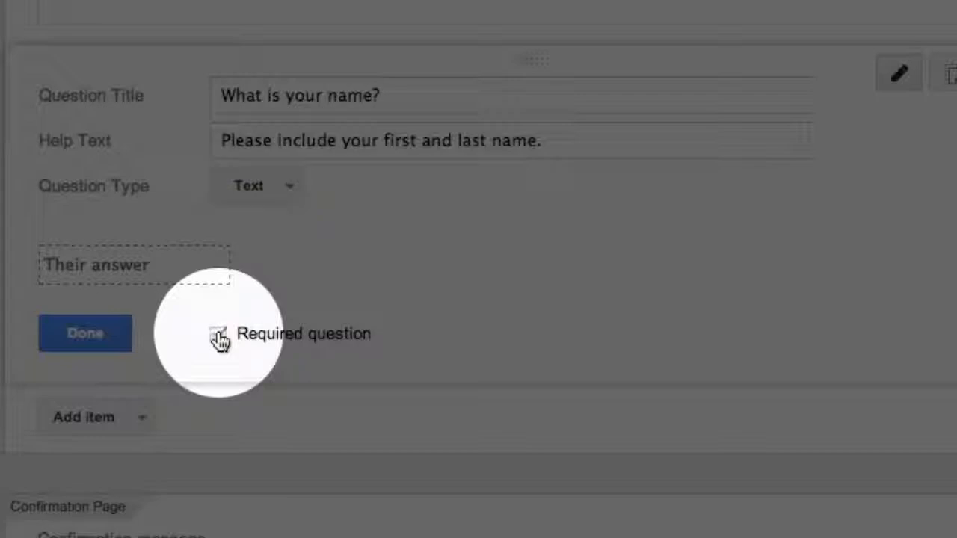
click(113, 335)
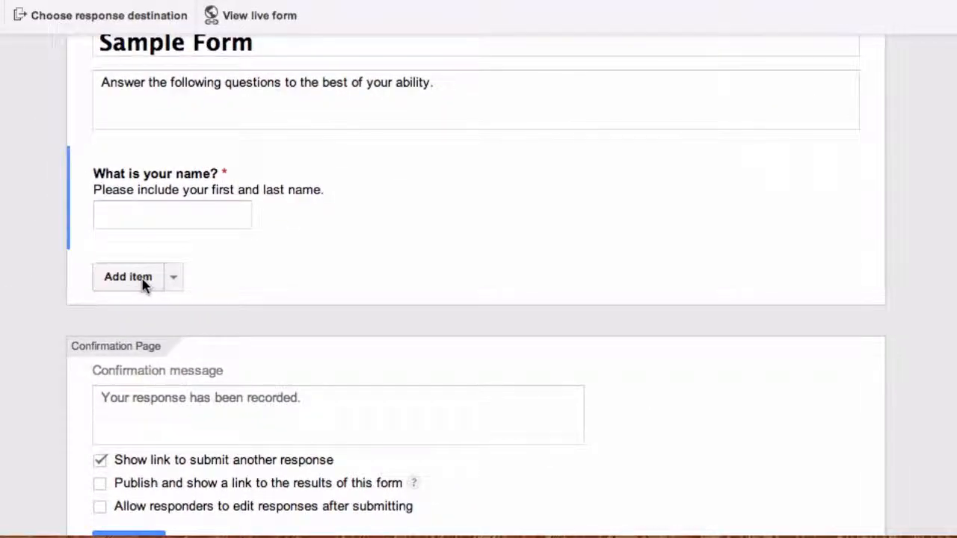
Add a second question titled "What is your favorite color?" below the name question
click(144, 283)
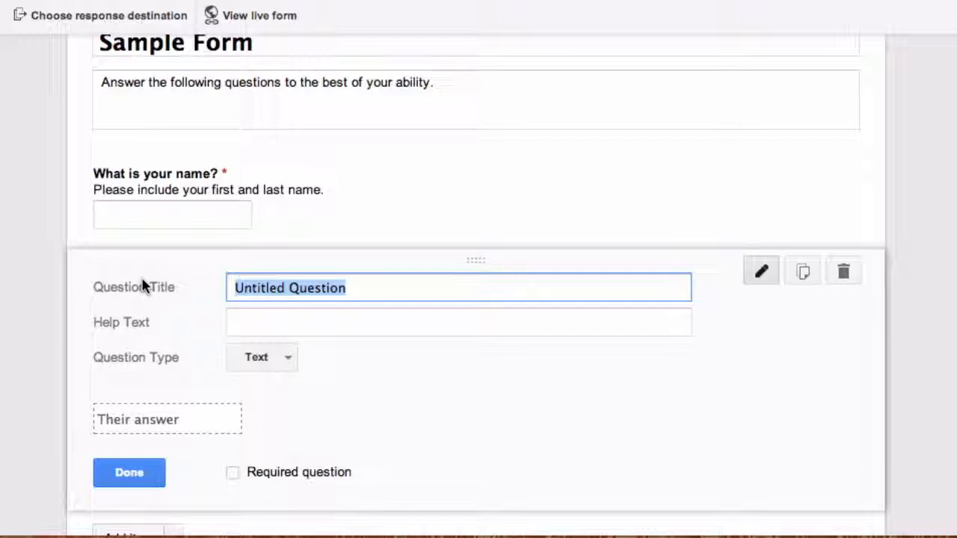
text(Qh)
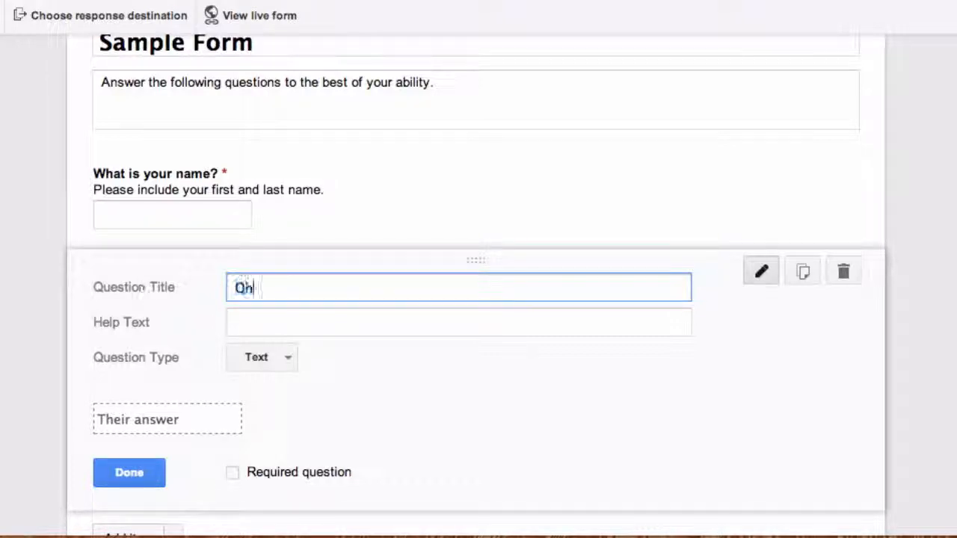
key(BackSpace)
key(BackSpace)
text(What is)
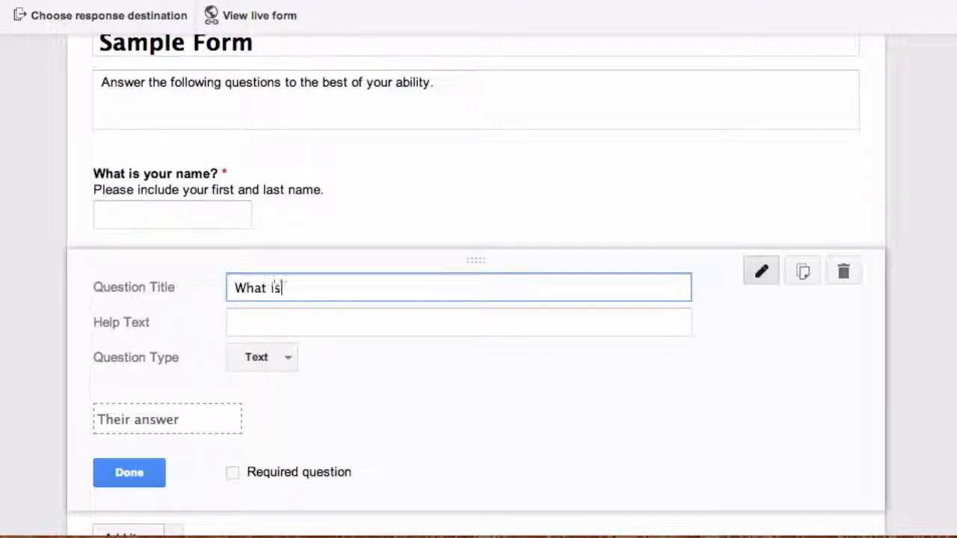
text( your favorite color)
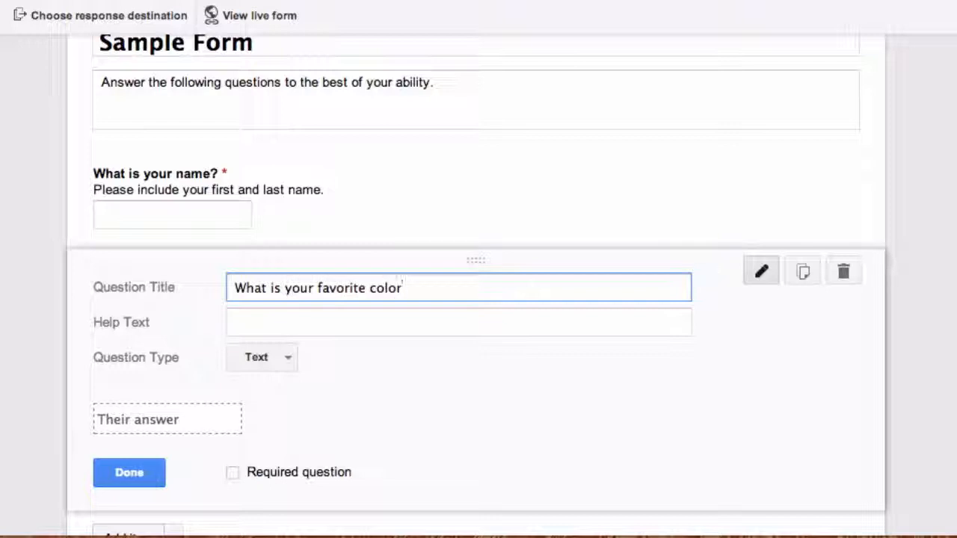
text(?)
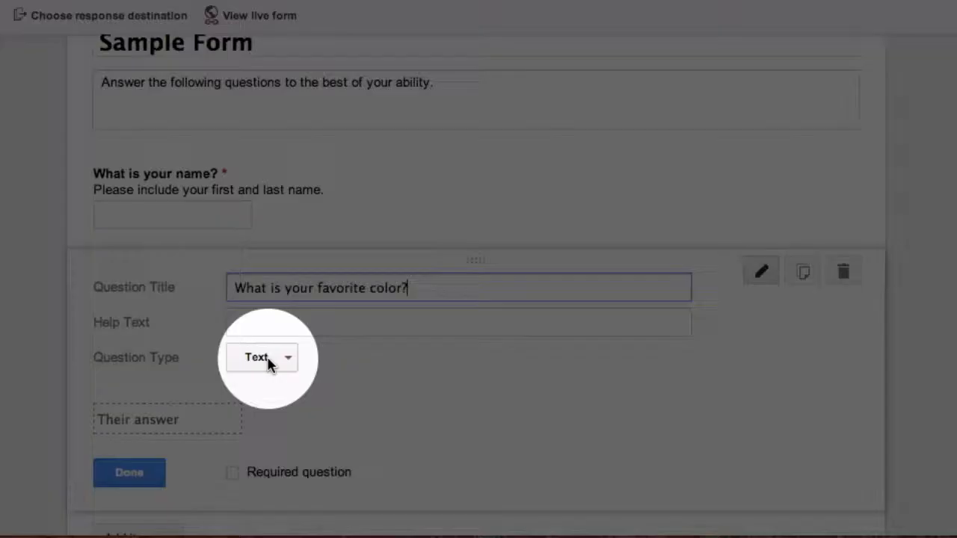
Set the favorite color question to the Multiple choice type with the options Red, Blue and Other
click(268, 358)
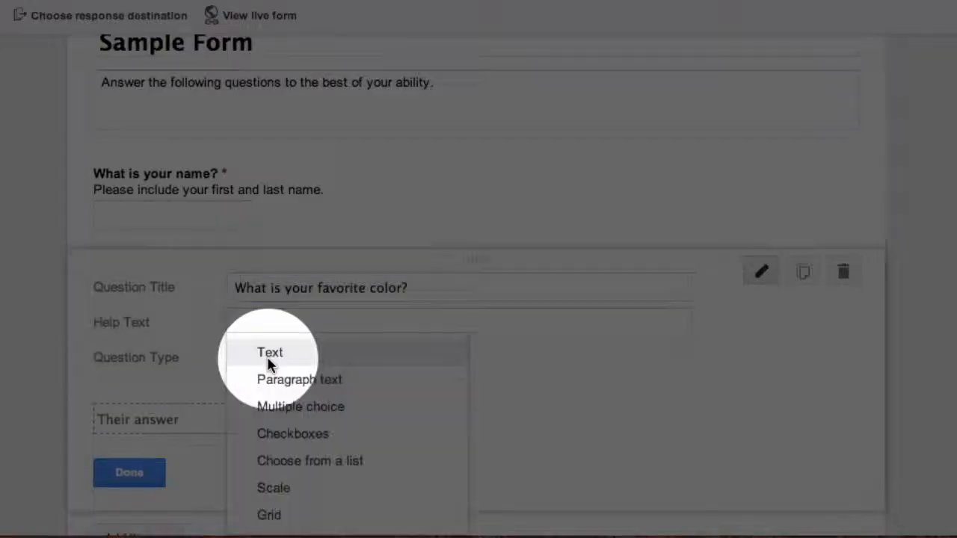
click(285, 406)
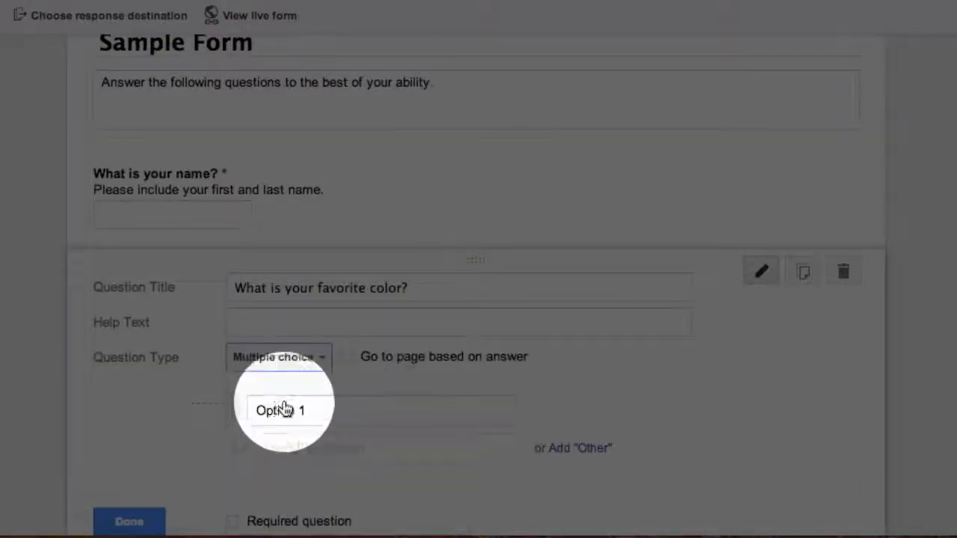
text(Red)
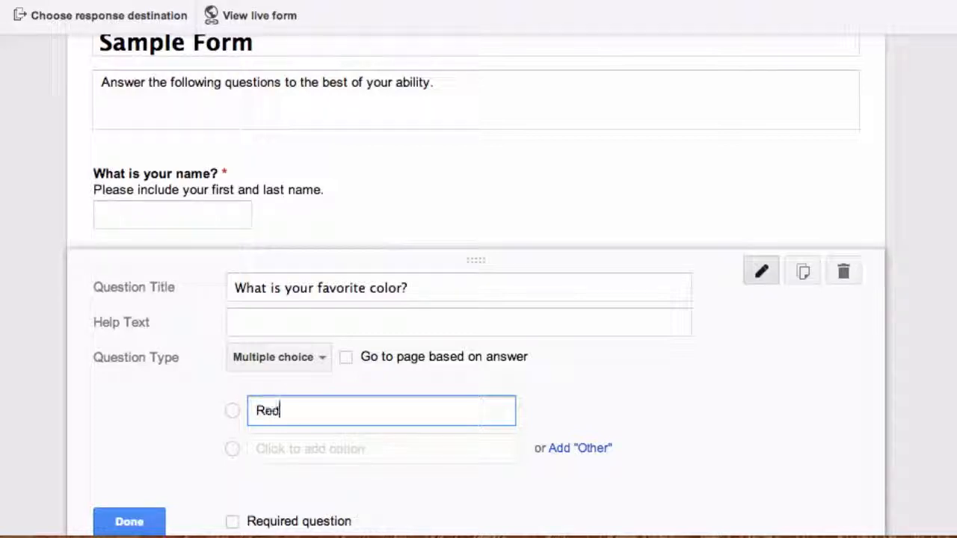
key(Return)
text(Blue)
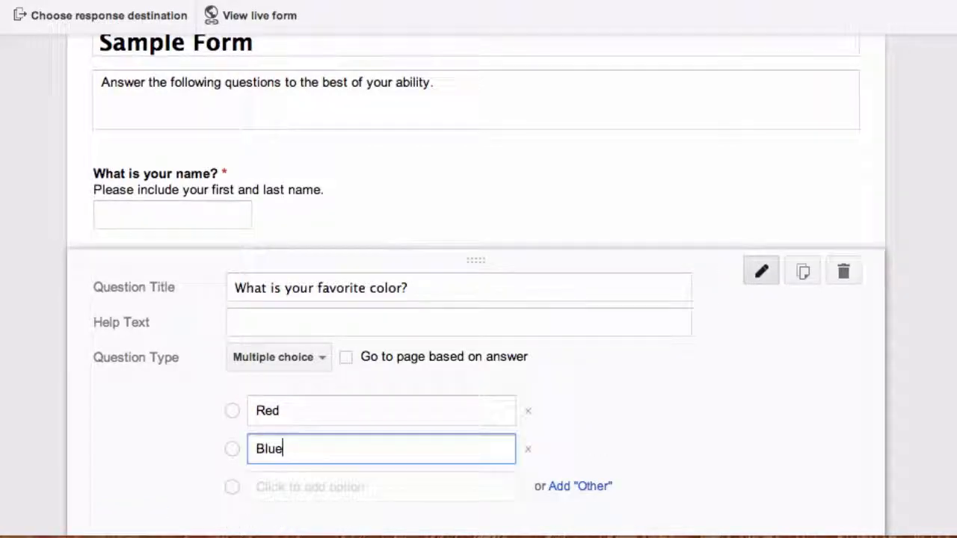
key(Return)
text(Other)
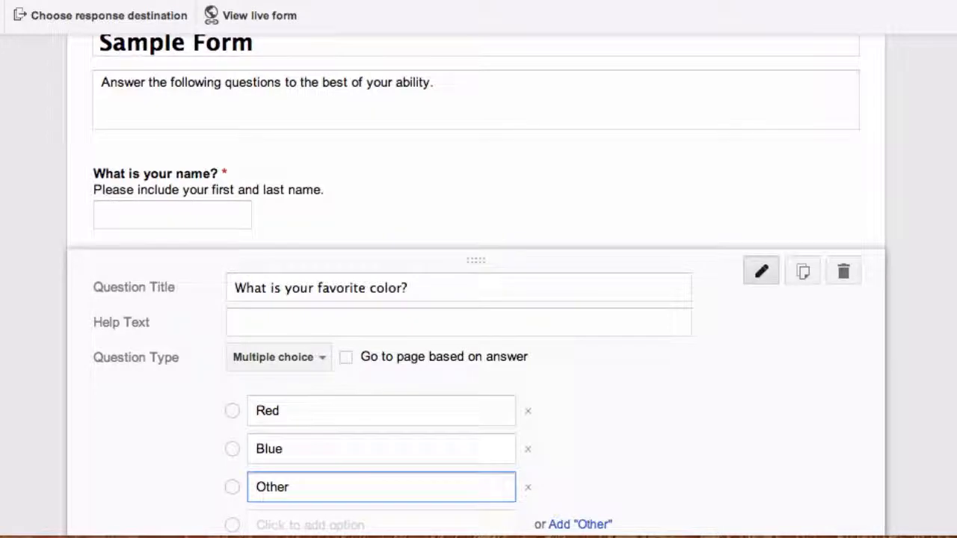
Add the built-in "Other" write-in choice to the color question and delete the plain "Other" option
scroll(478, 299, down, 3)
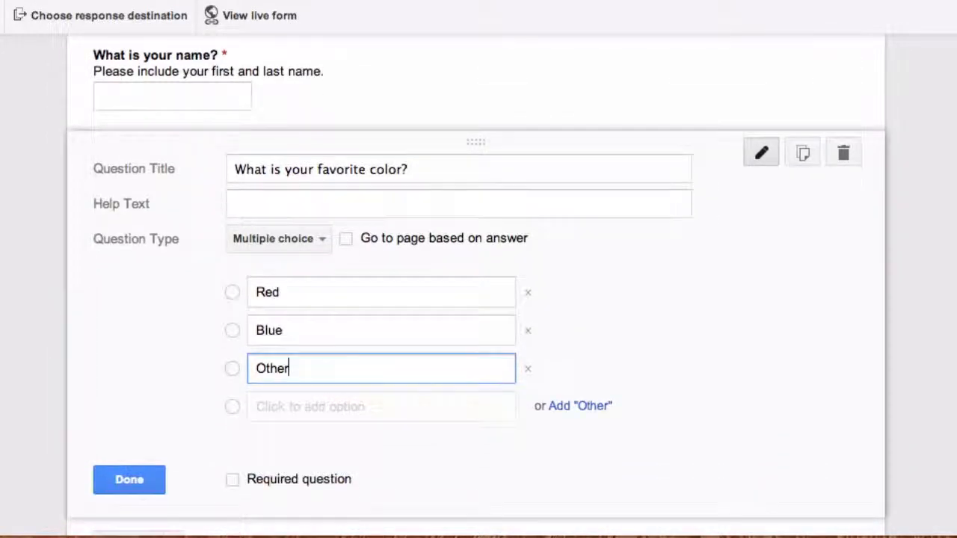
click(565, 410)
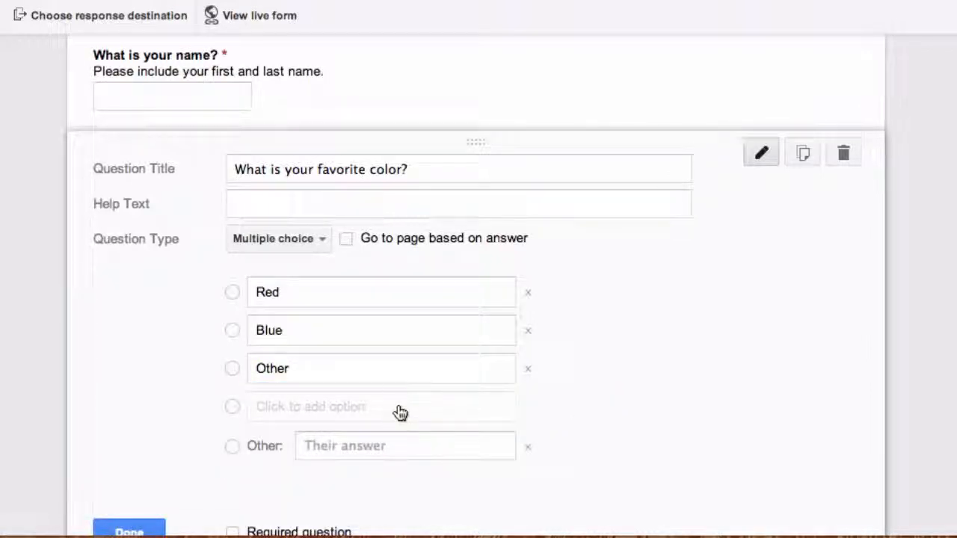
click(528, 368)
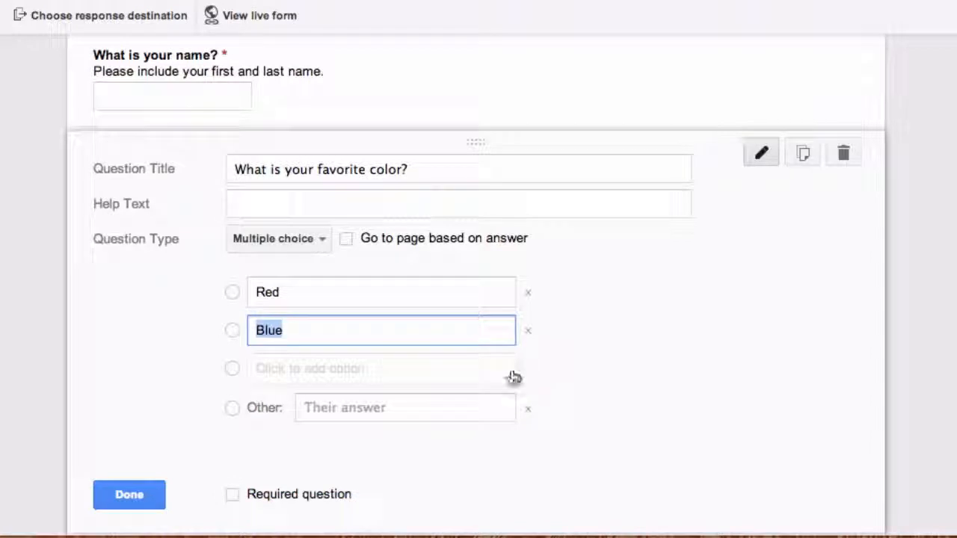
Make the favorite color question required and finish editing it
scroll(383, 413, down, 3)
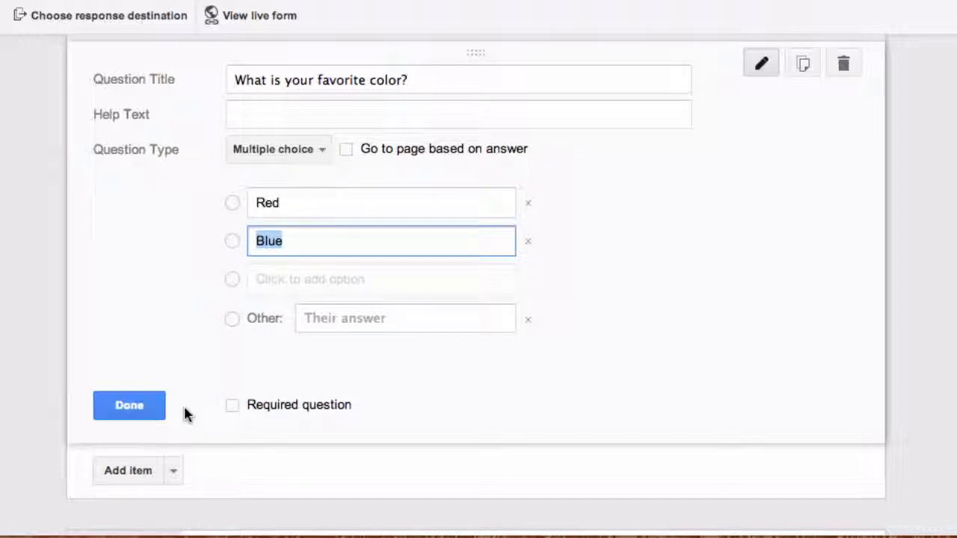
click(232, 406)
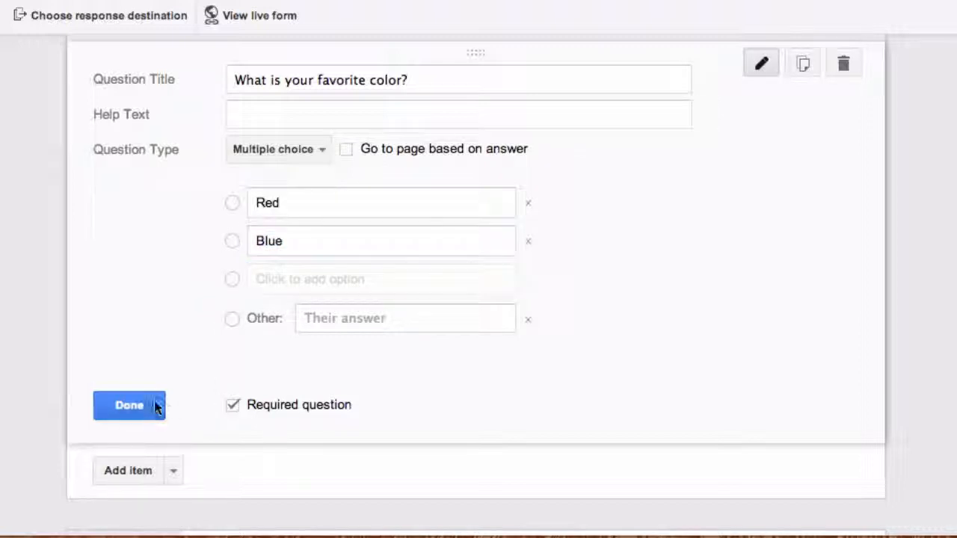
click(129, 405)
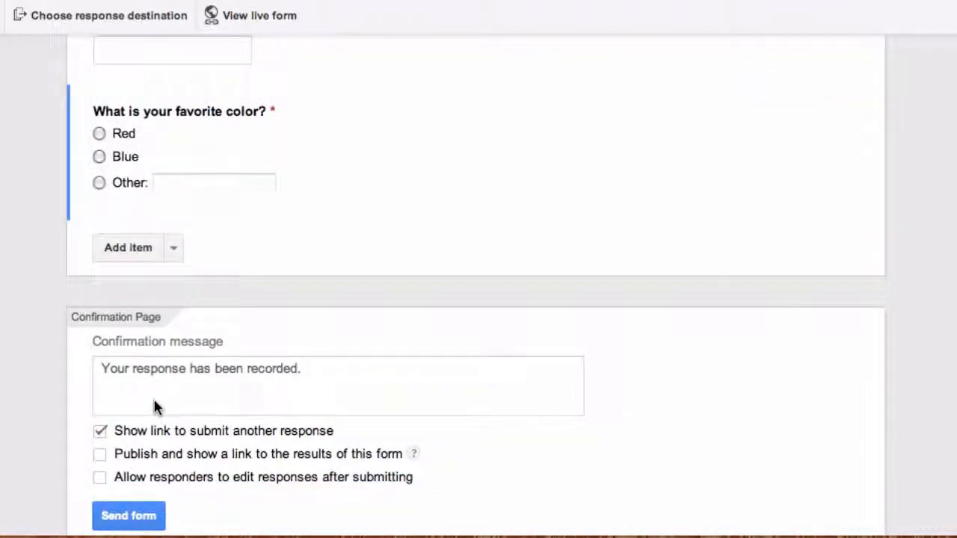
Review the questions and confirmation page settings, and open the form's sending options to select the link to share
scroll(155, 408, up, 3)
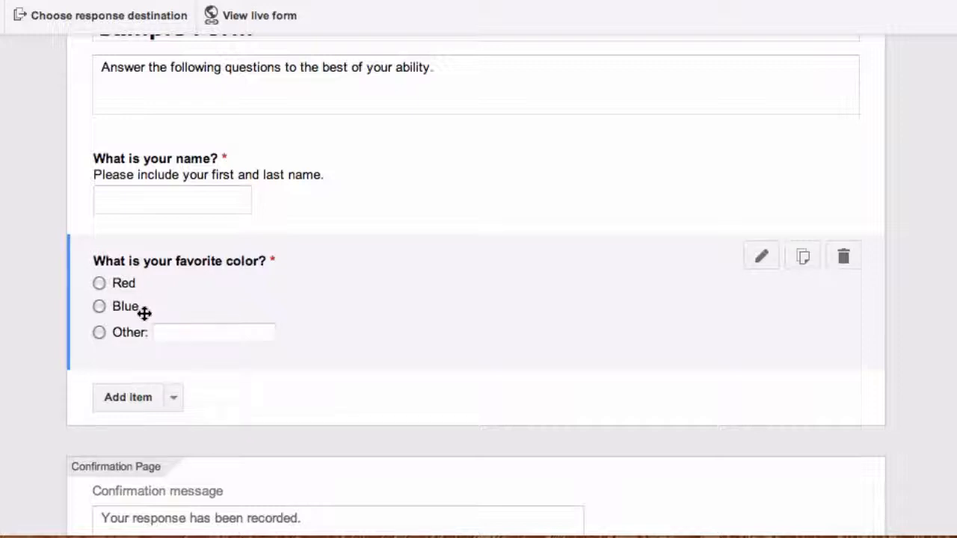
scroll(145, 313, down, 3)
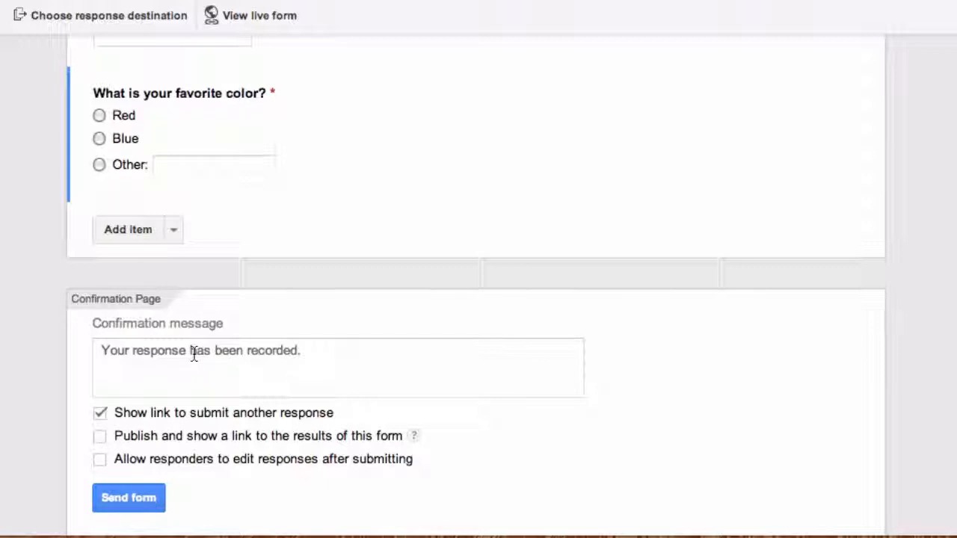
scroll(193, 355, down, 1)
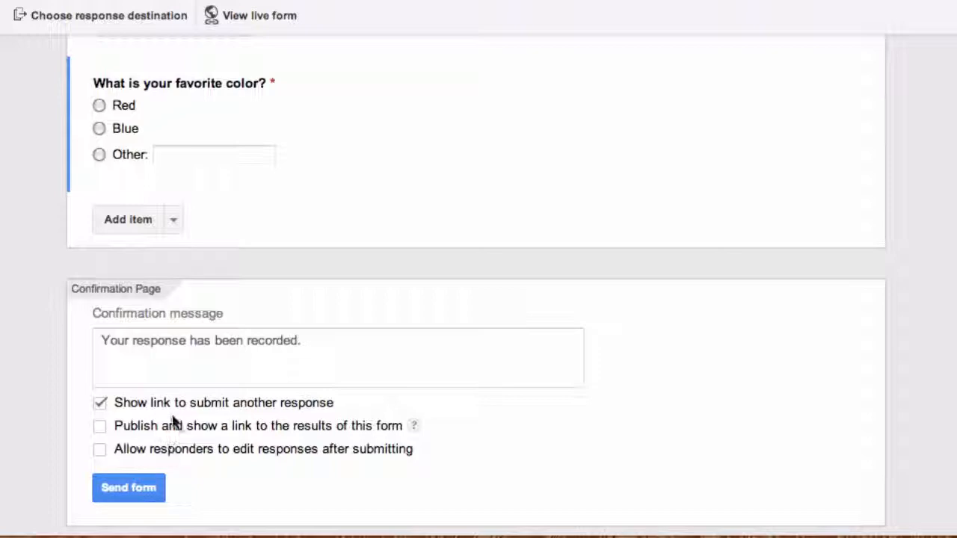
click(128, 488)
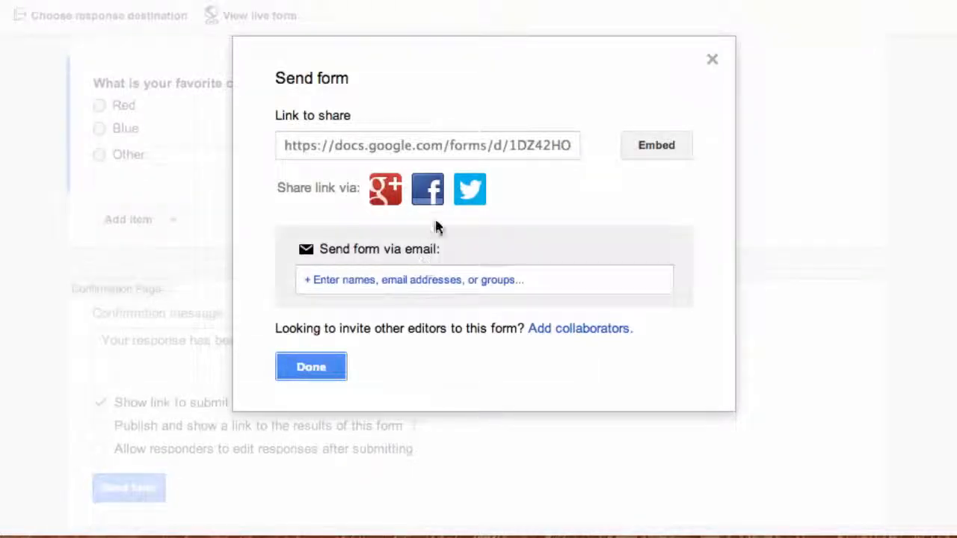
click(474, 150)
click(475, 149)
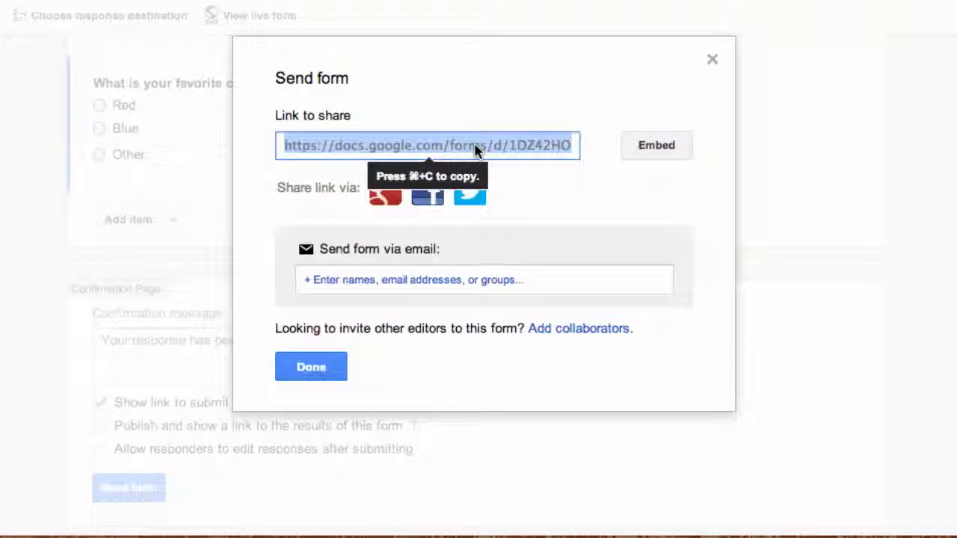
Close the sending options and create a new spreadsheet named "Sample (Responses)" as the response destination
click(317, 374)
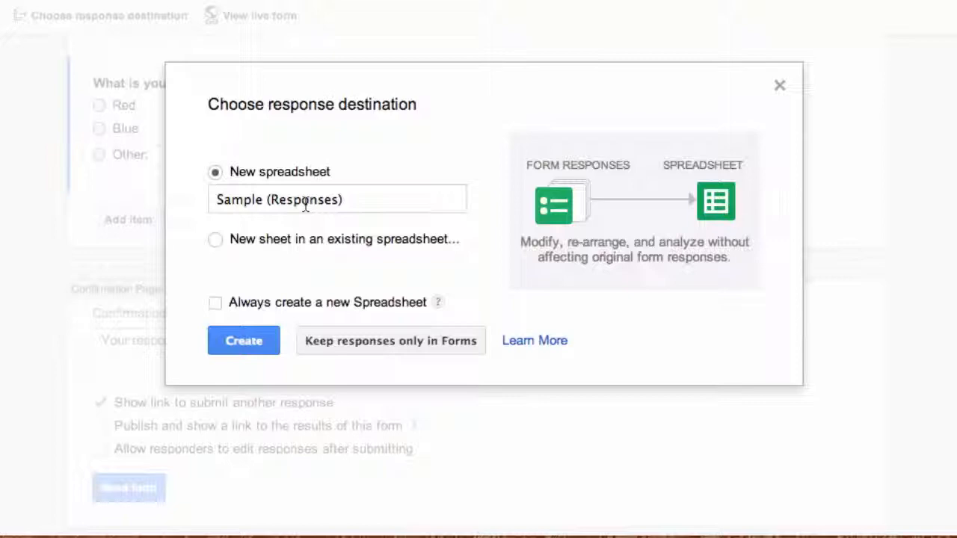
click(249, 340)
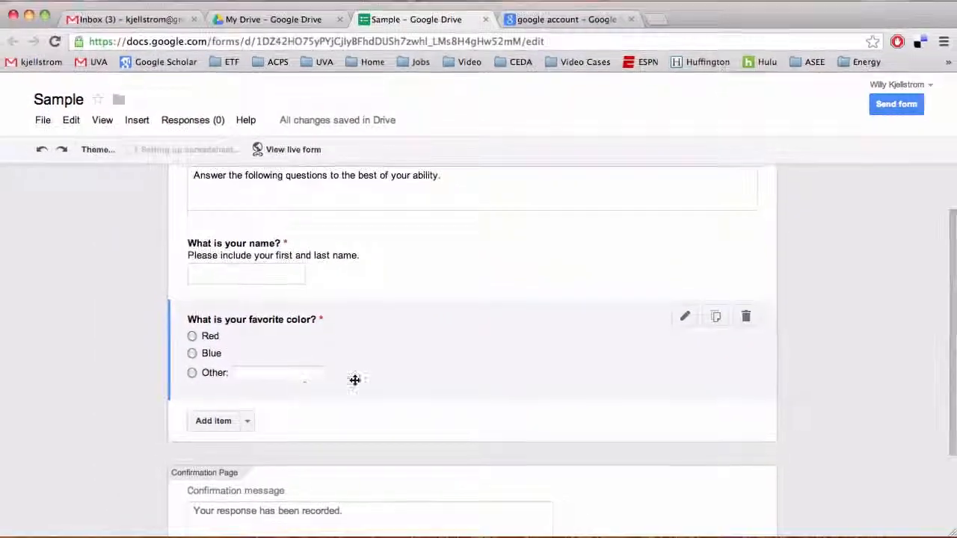
scroll(419, 296, down, 1)
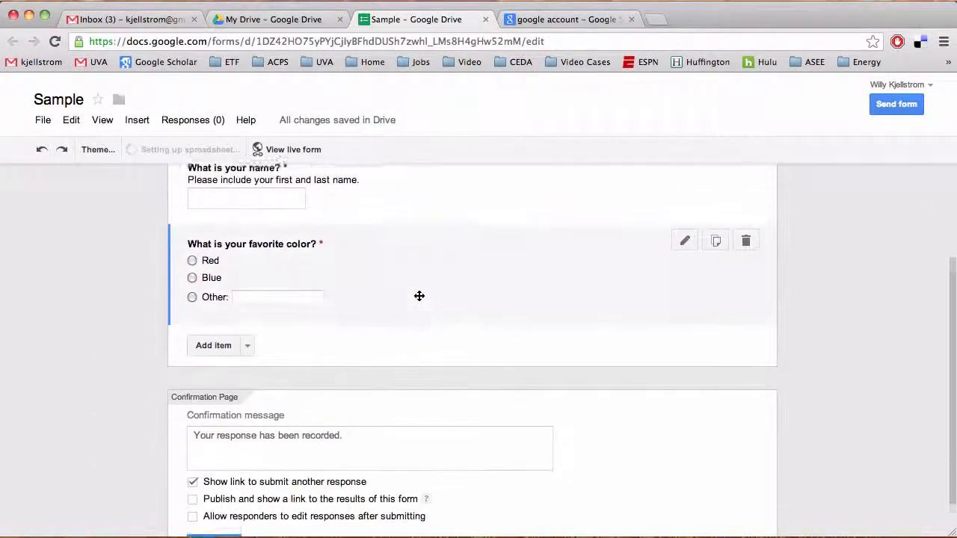
scroll(419, 296, up, 3)
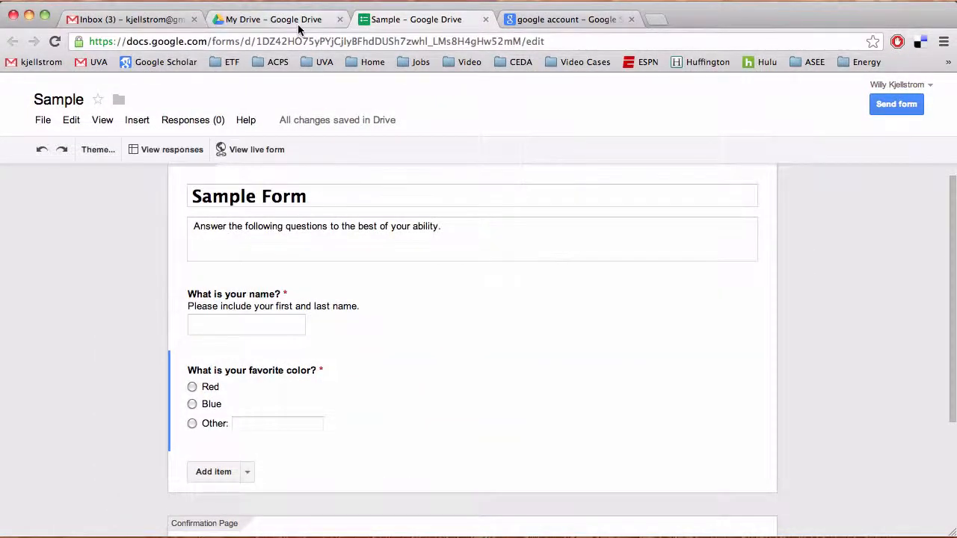
Open the Sample form and the Sample (Responses) spreadsheet from My Drive to look at both files
click(298, 22)
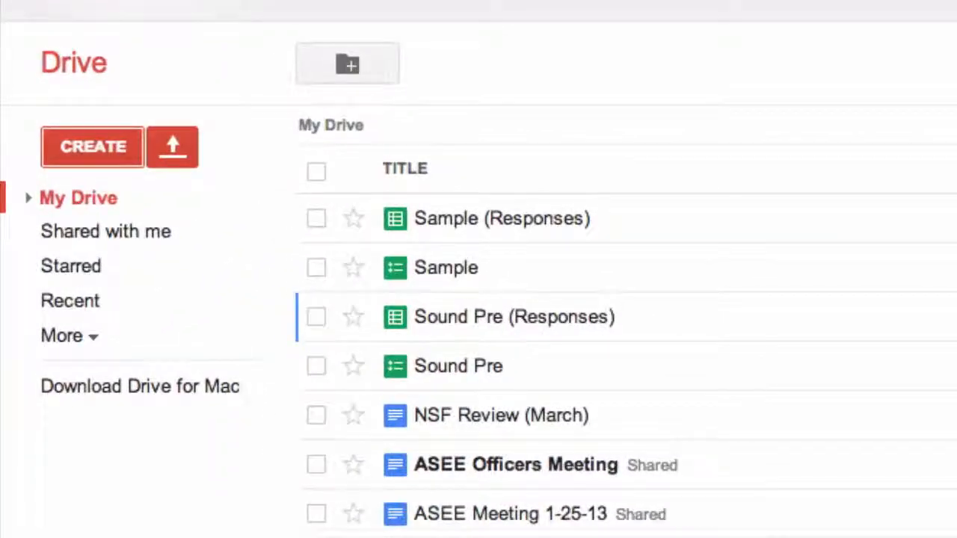
click(443, 266)
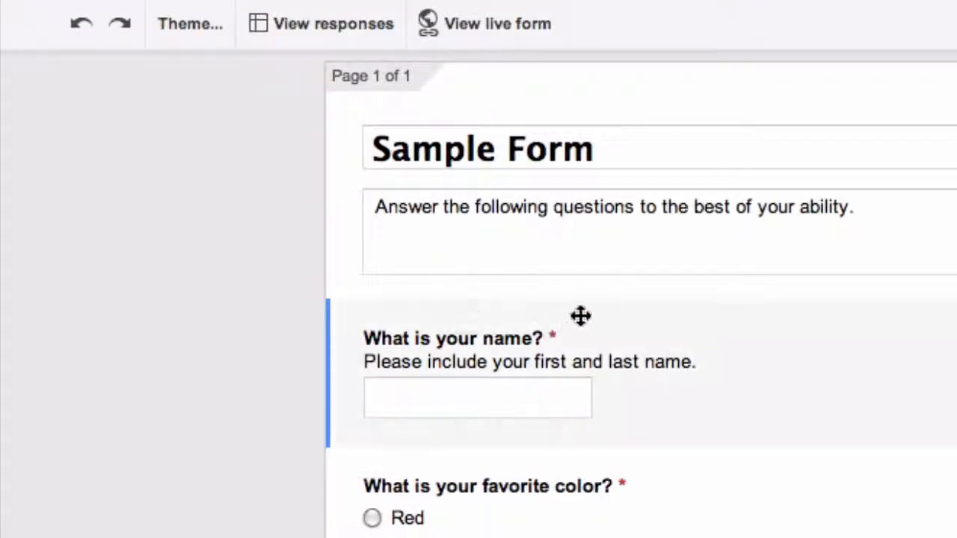
scroll(474, 396, down, 3)
scroll(470, 415, up, 3)
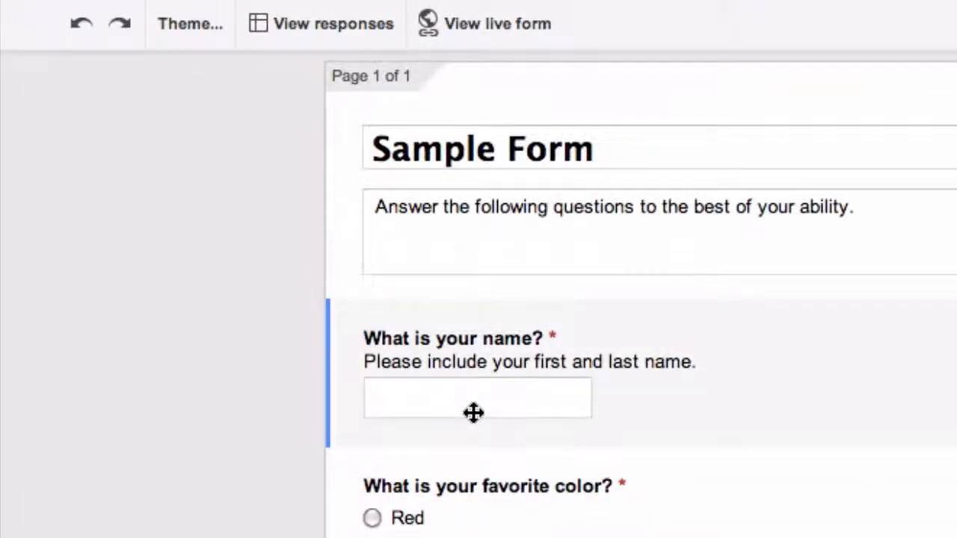
click(448, 1)
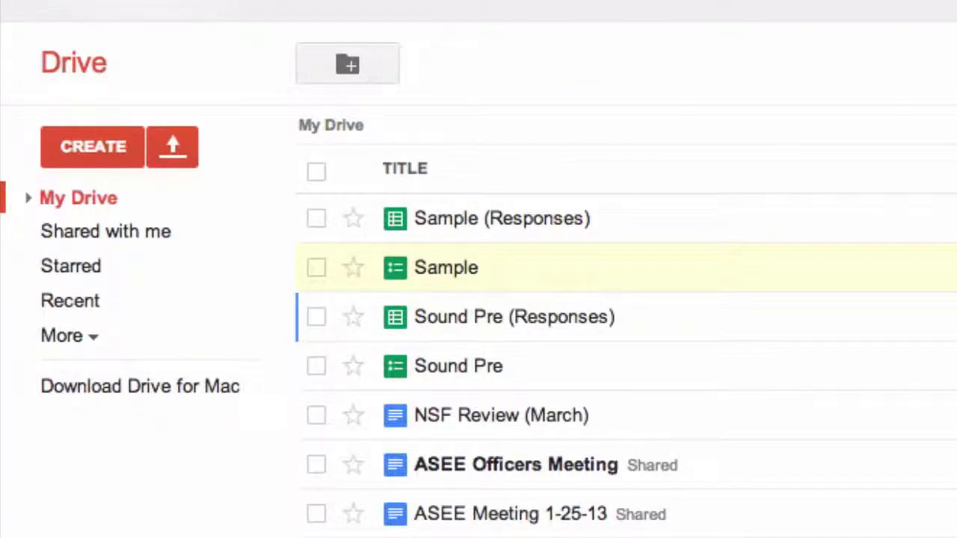
click(472, 219)
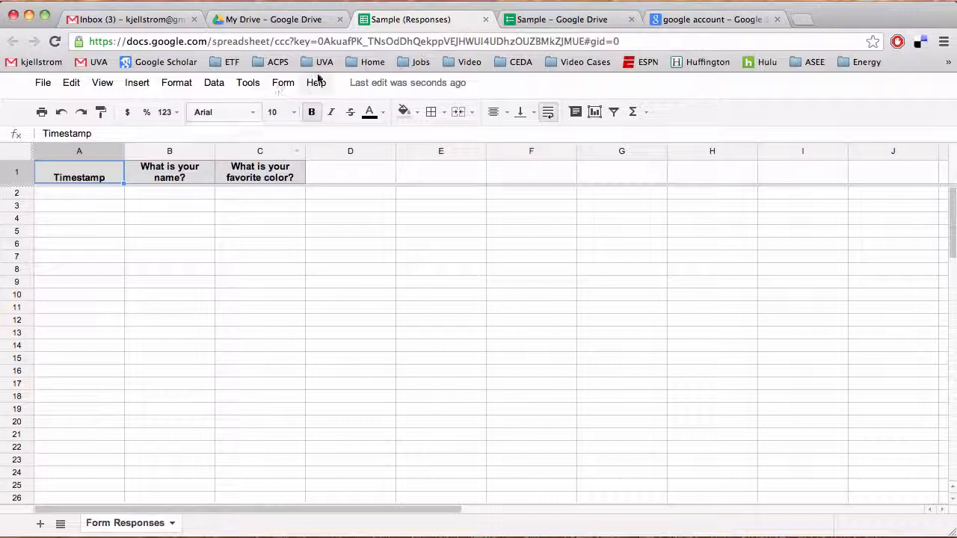
Open the live version of the Sample form from My Drive and select its web address
click(301, 17)
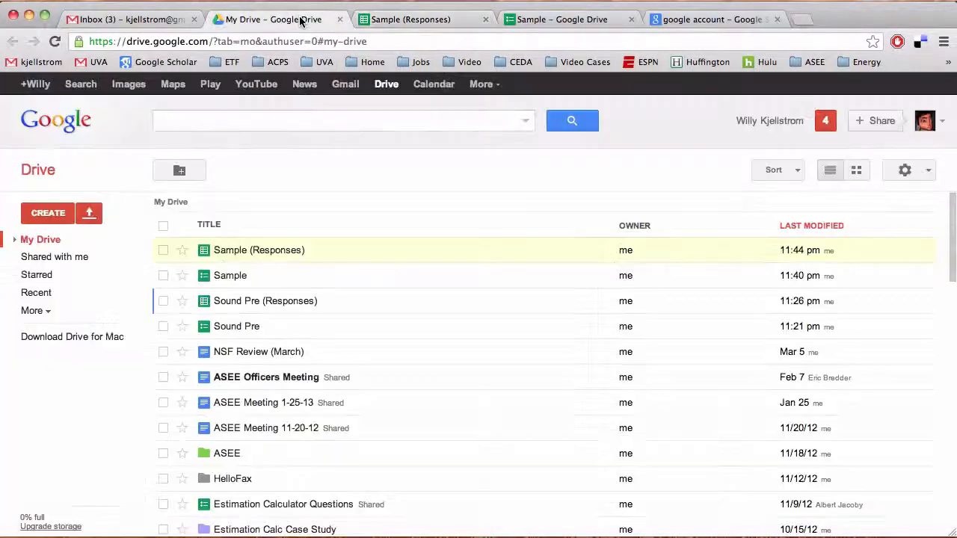
click(230, 276)
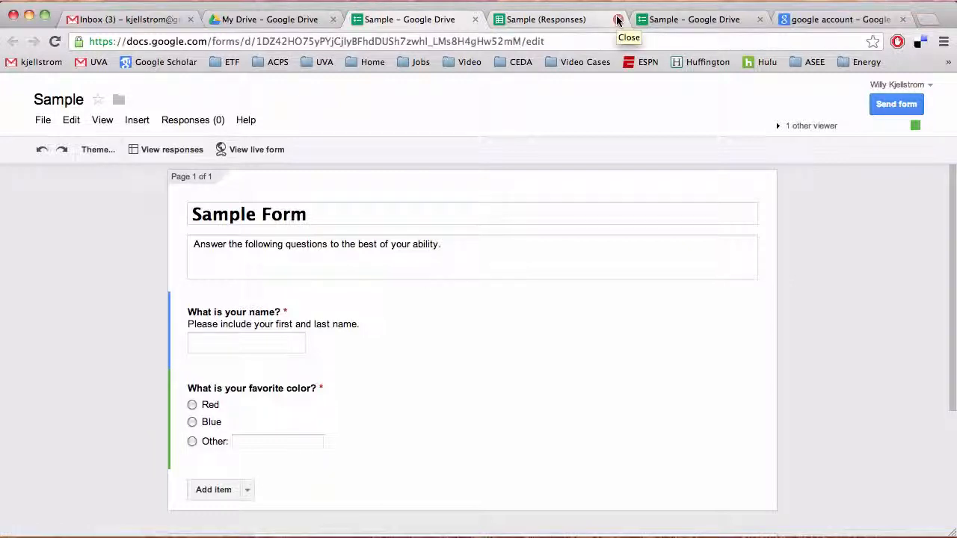
click(256, 149)
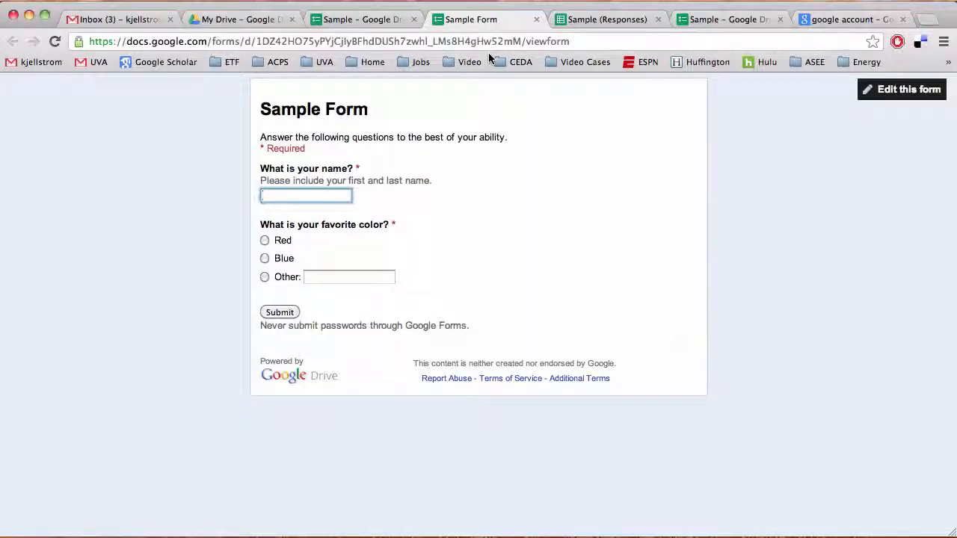
click(487, 42)
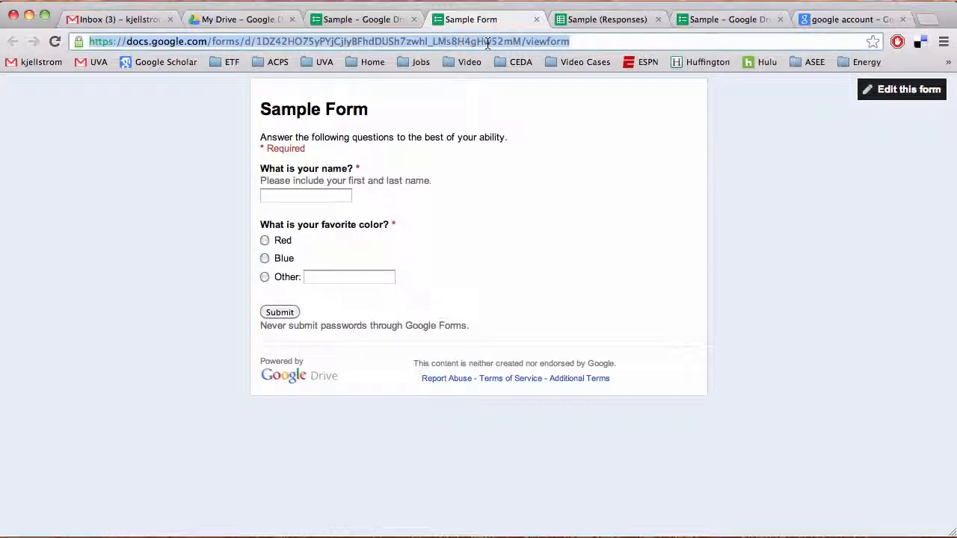
Submit a test response to the live form with the respondent's first name and Blue as the favorite color
click(316, 197)
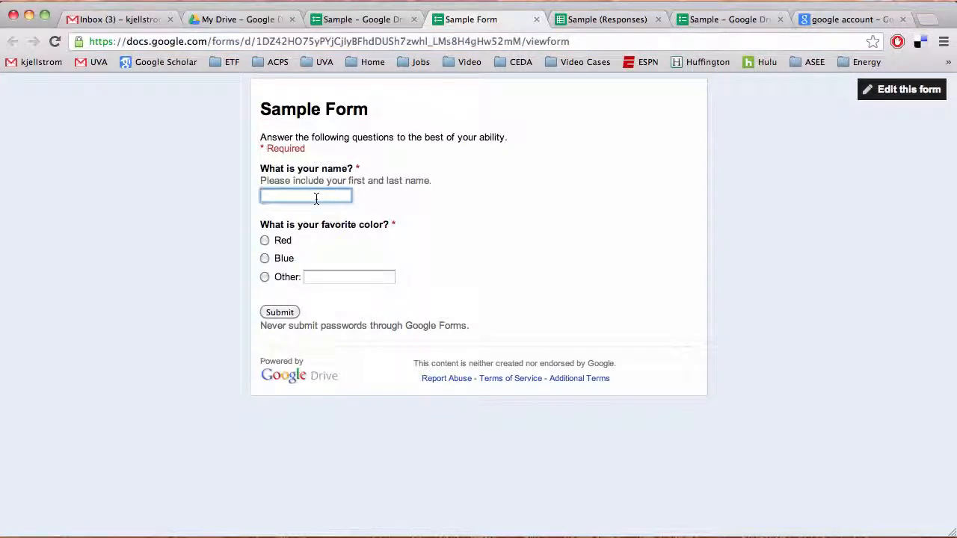
text(Willy)
click(266, 257)
click(284, 314)
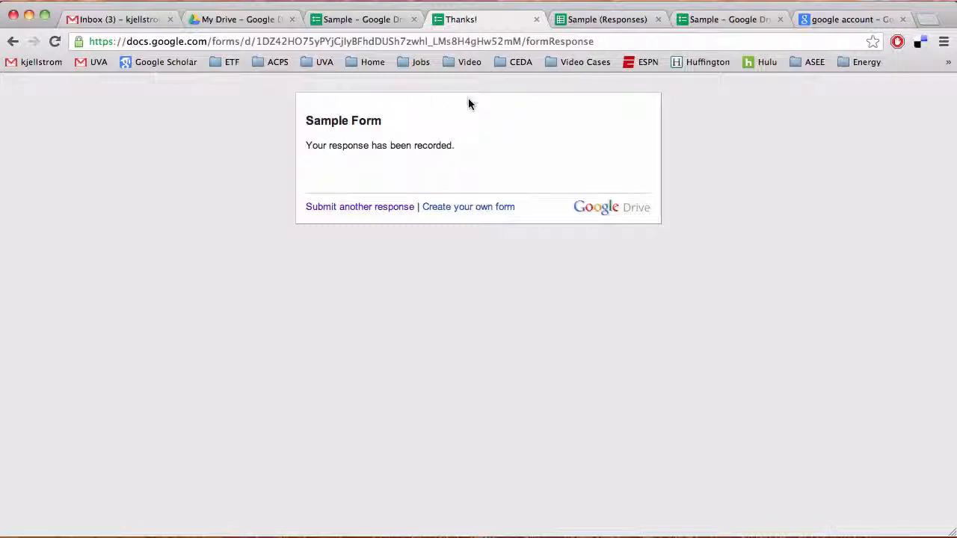
Close the live form, old spreadsheet and duplicate form tabs, and reopen the Sample (Responses) spreadsheet from My Drive
click(535, 18)
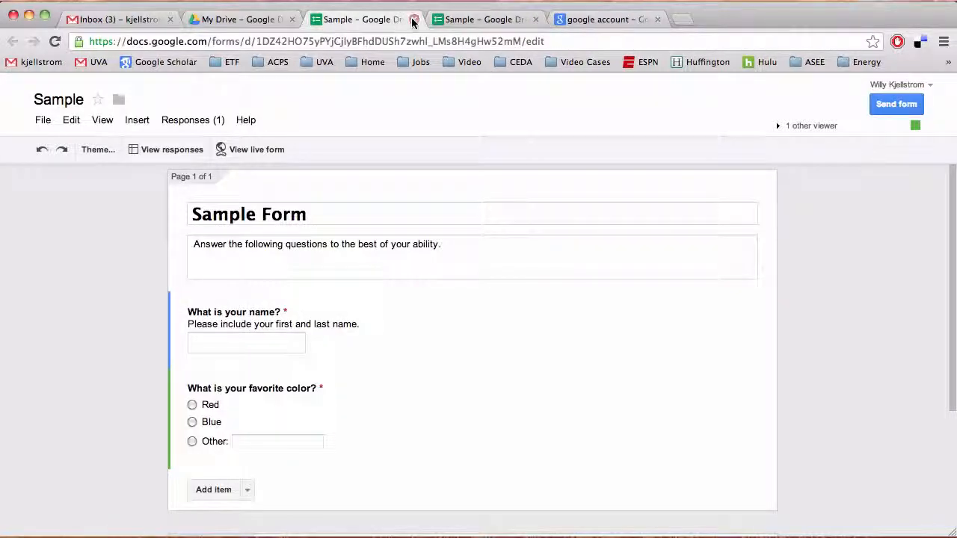
click(413, 19)
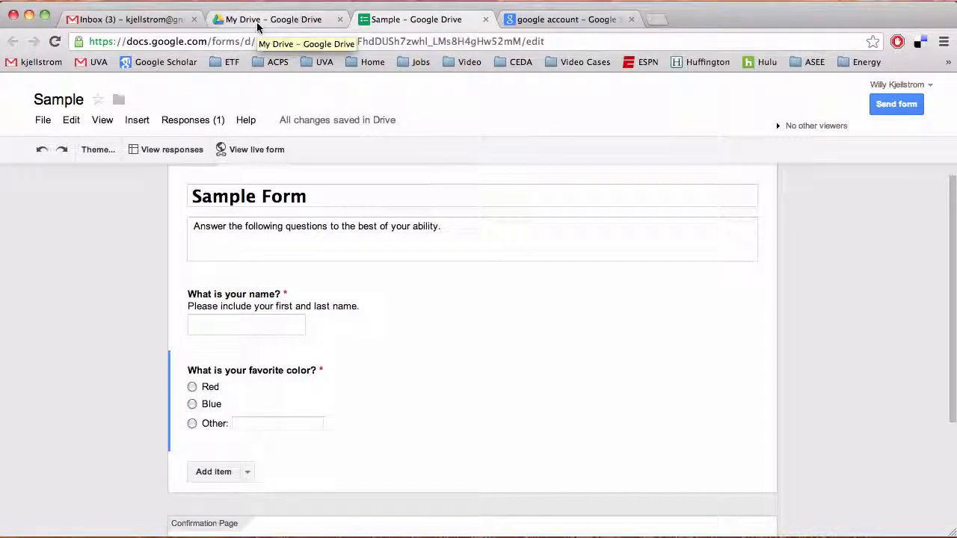
click(257, 26)
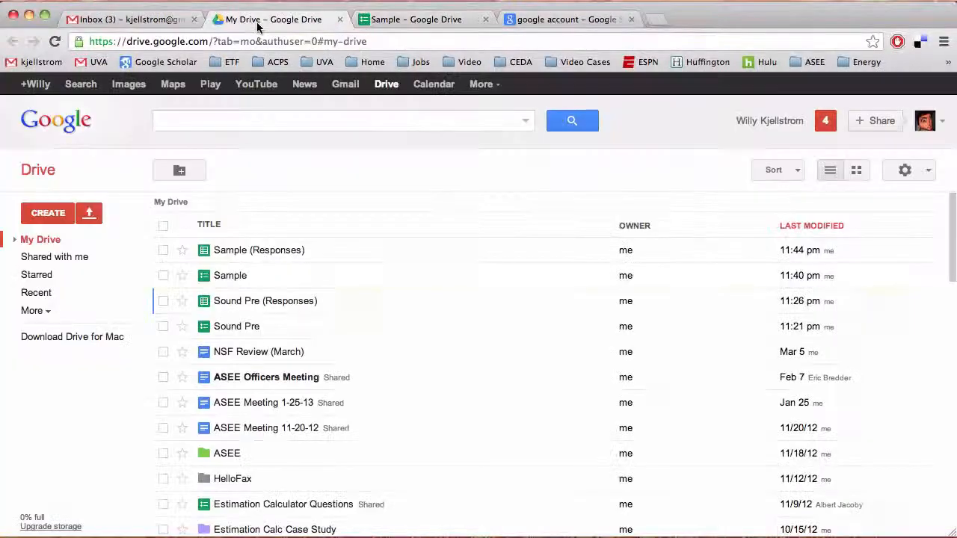
click(254, 252)
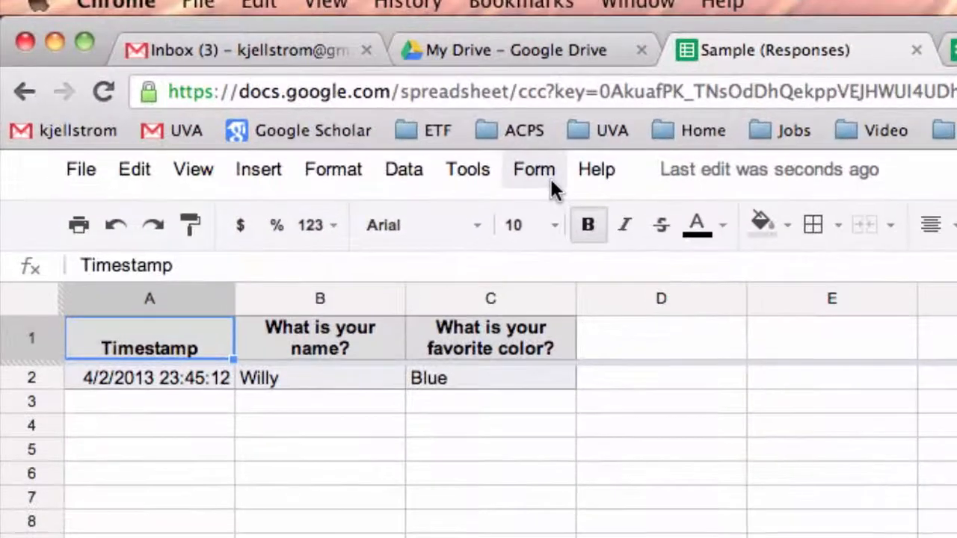
Show the summary of responses for the form and examine the answer charts and the daily responses graph
click(294, 88)
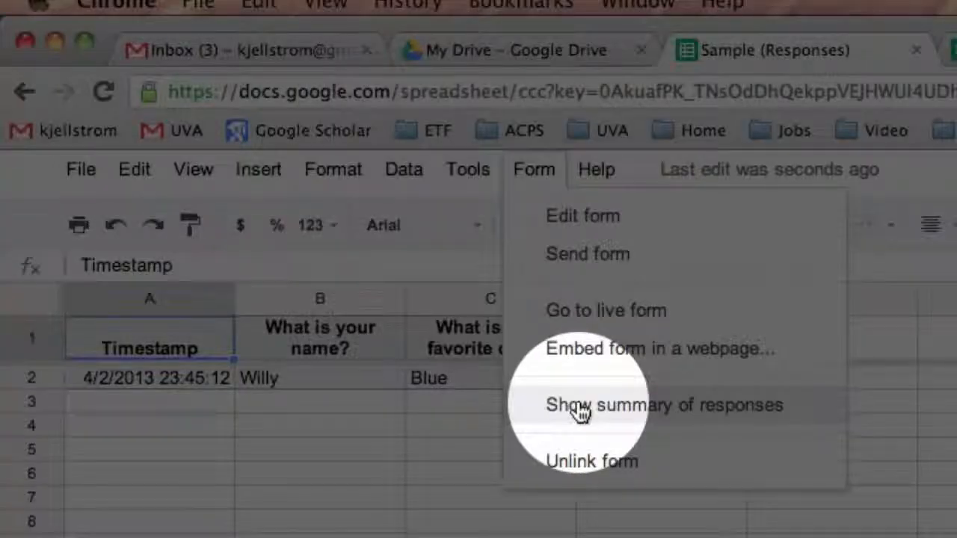
click(580, 411)
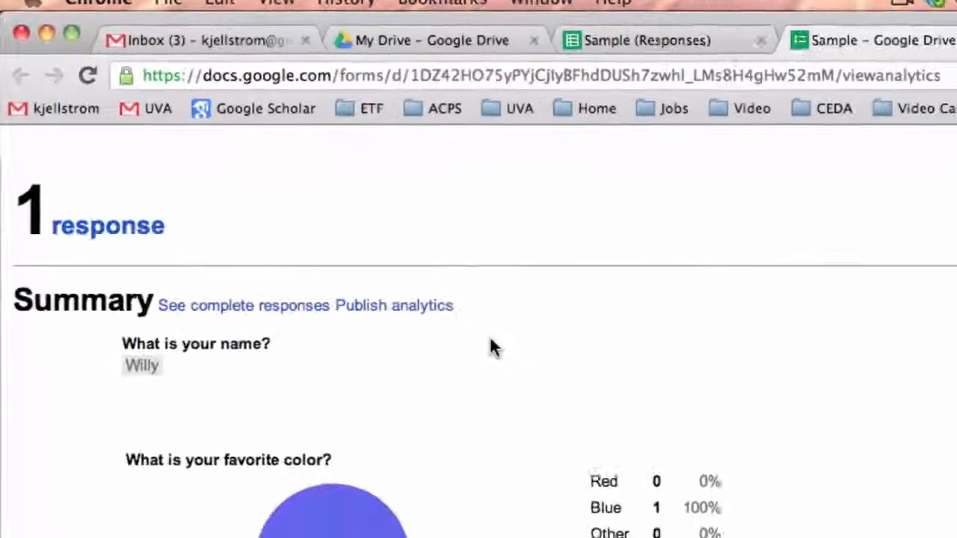
scroll(337, 235, down, 2)
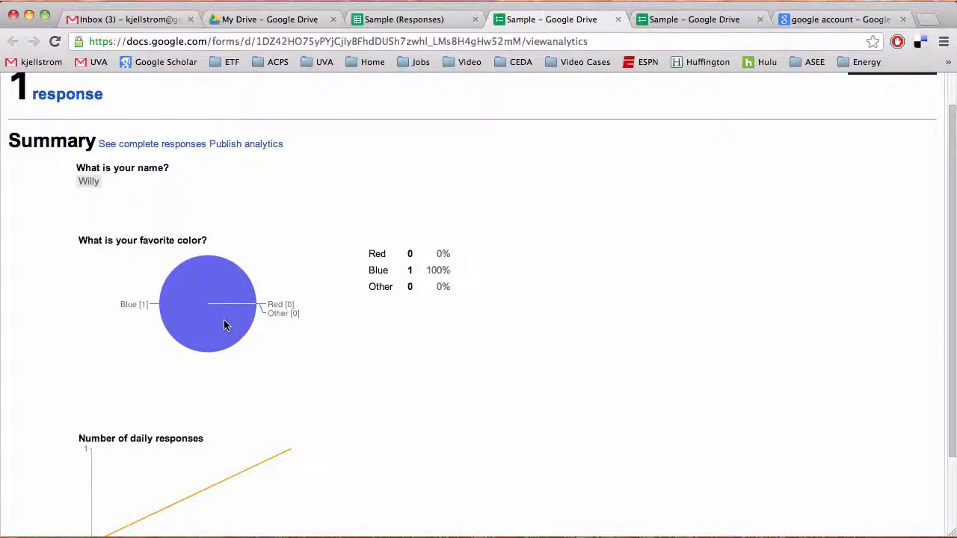
scroll(224, 324, down, 2)
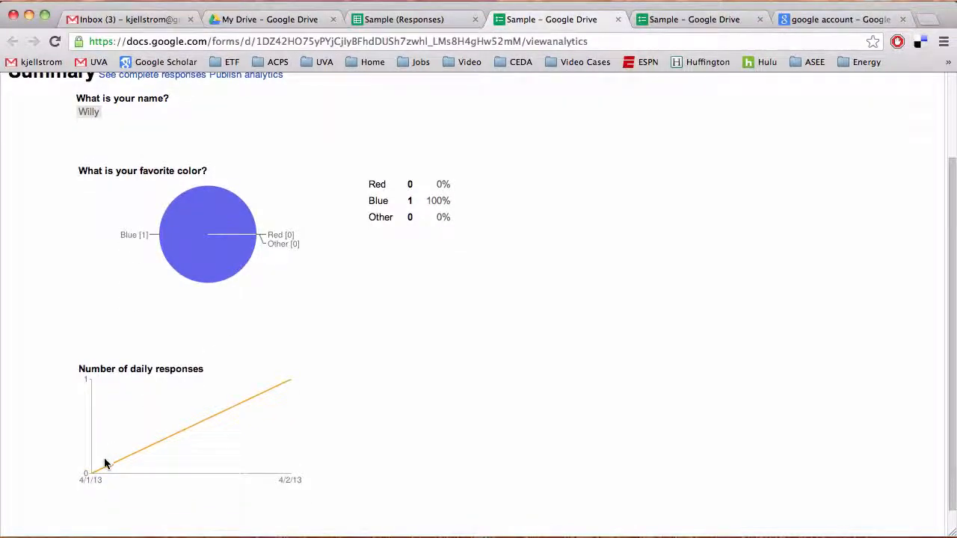